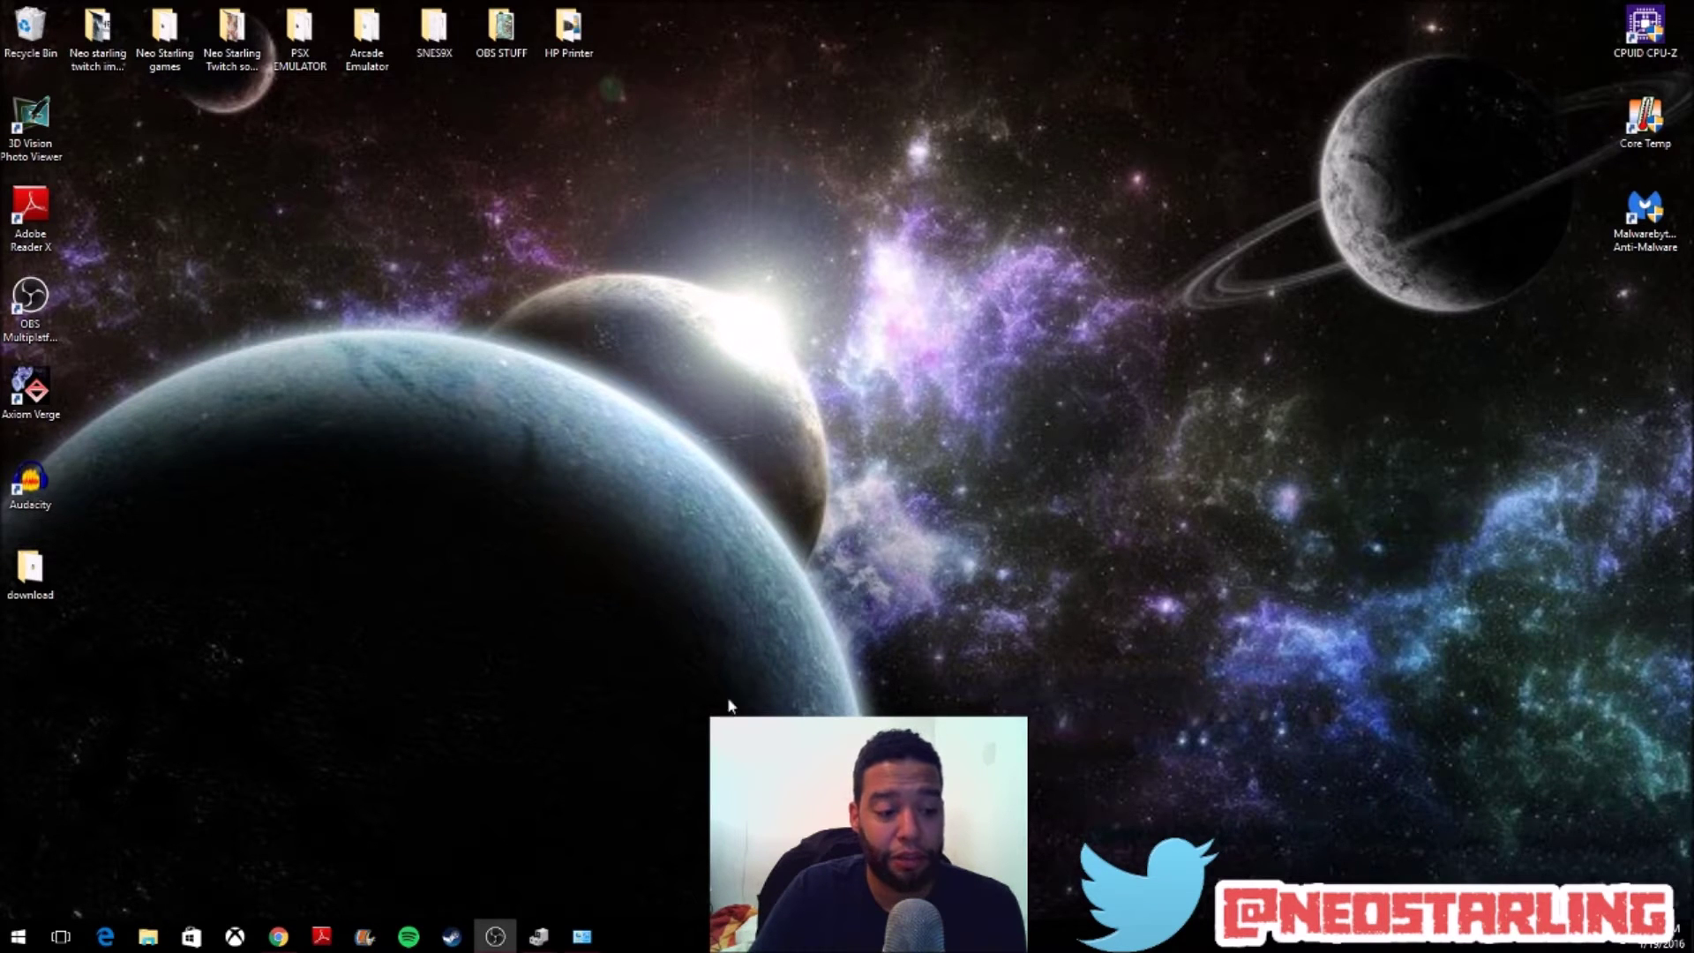
- Check the system information and select BLUE Yeti PRO in Device Manager, then hide it
click(582, 936)
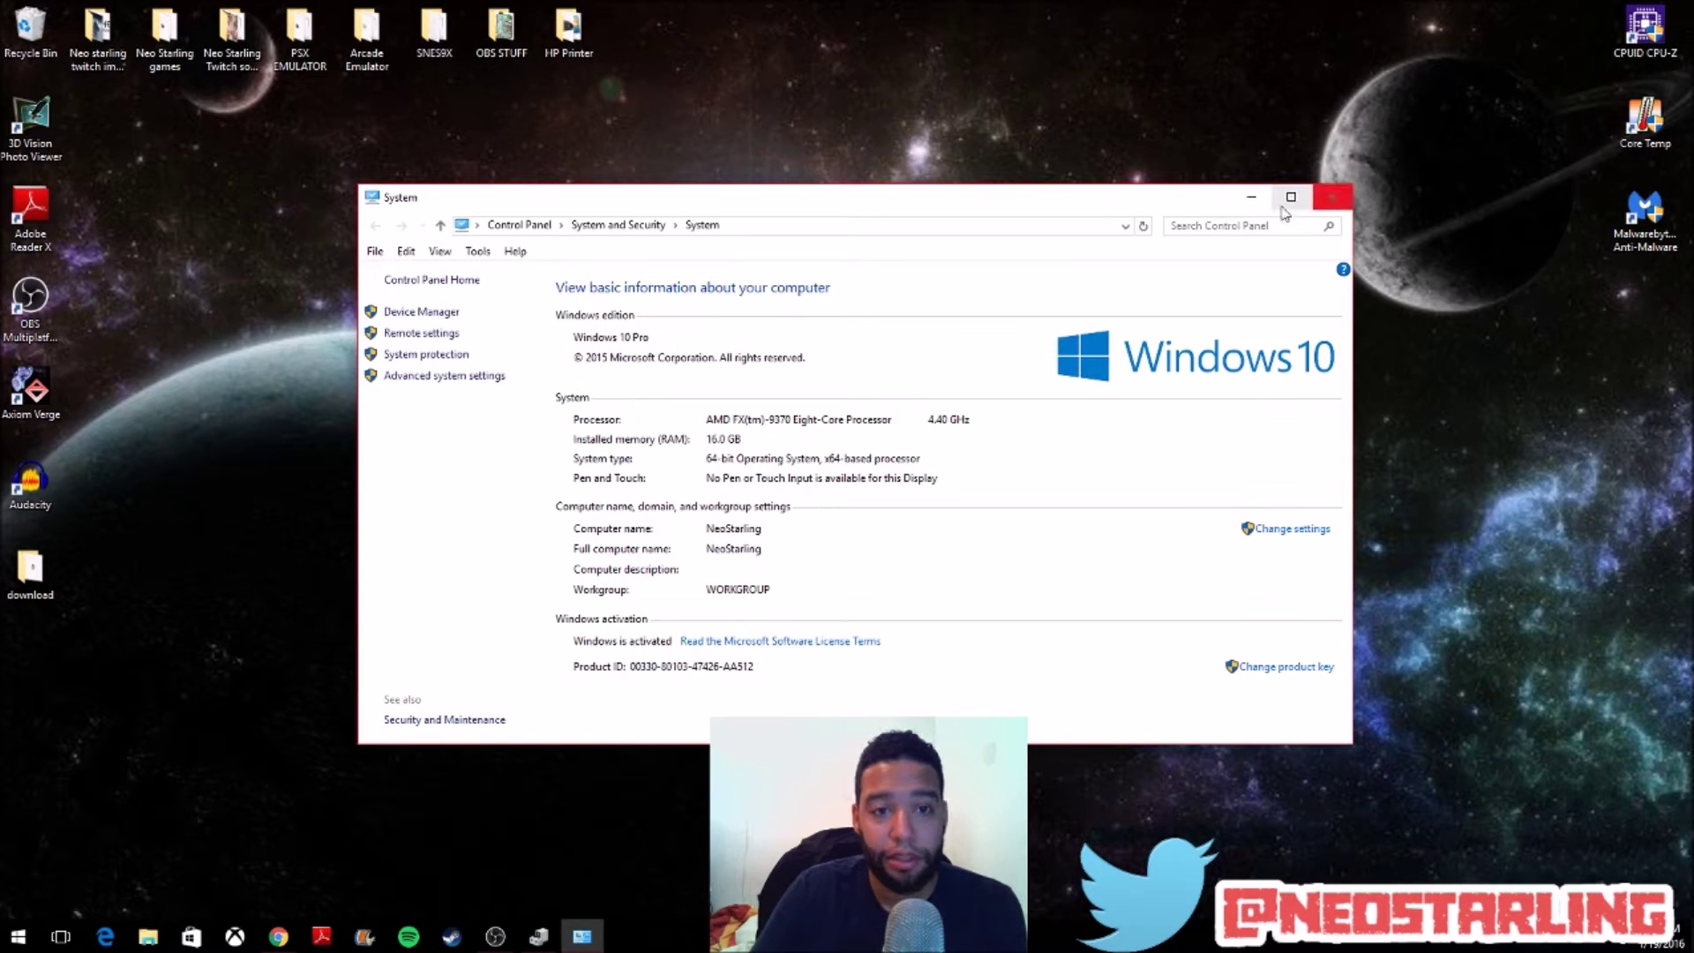
click(1252, 197)
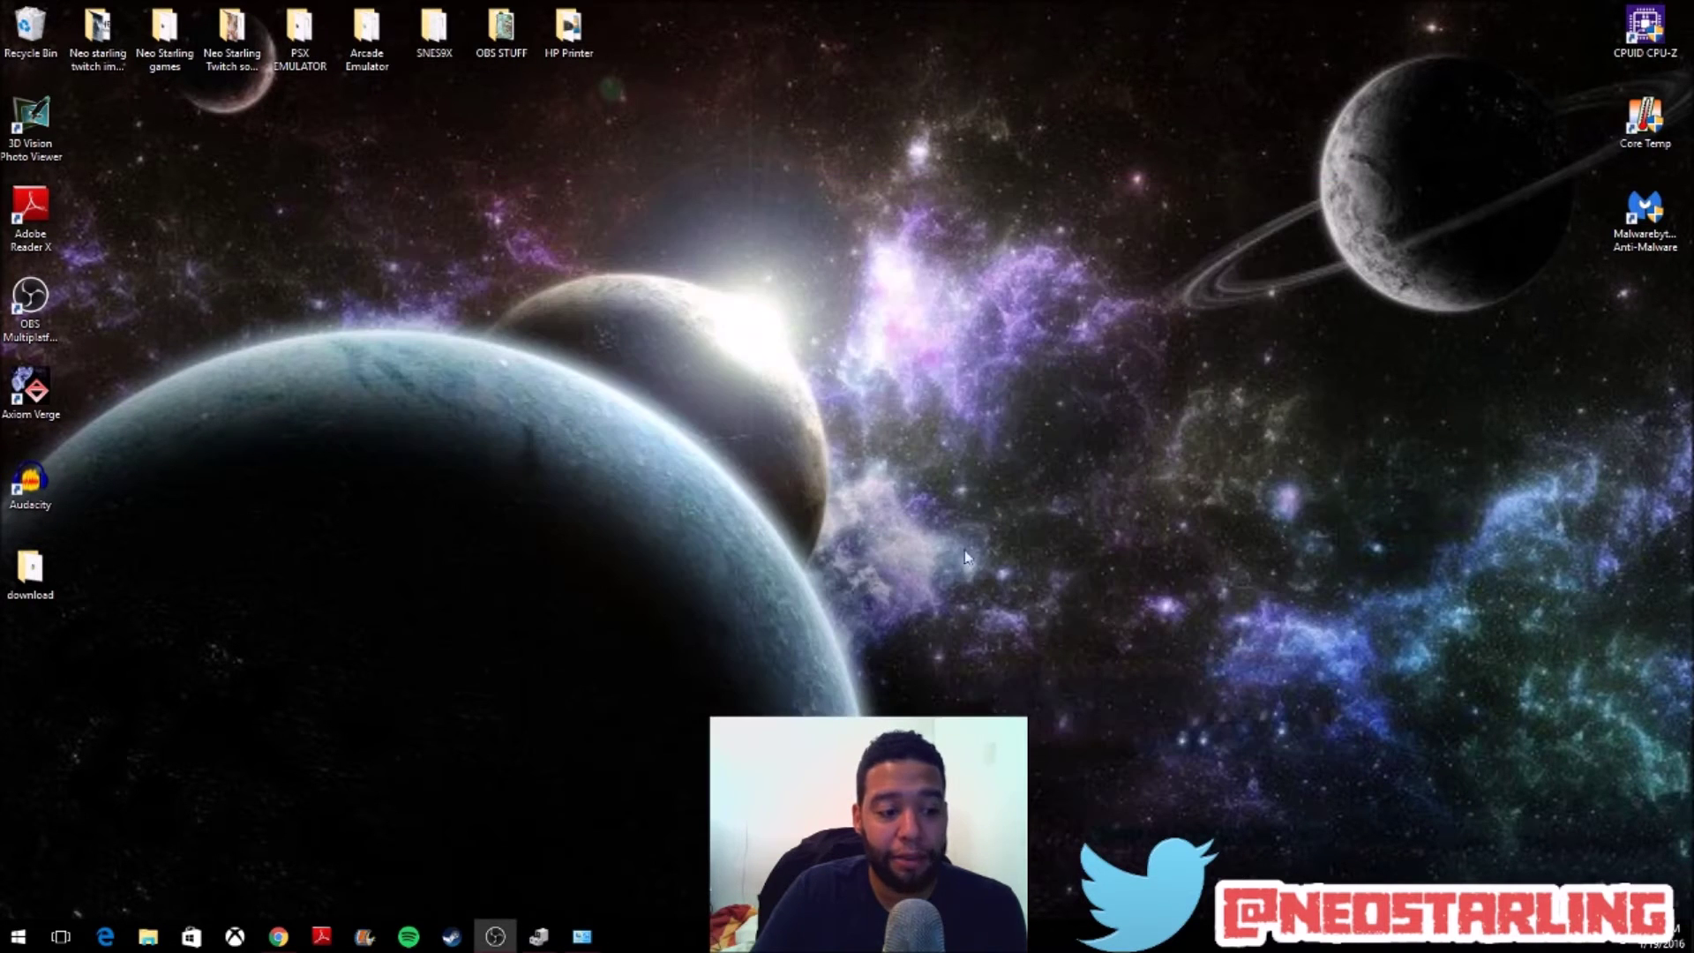
click(539, 936)
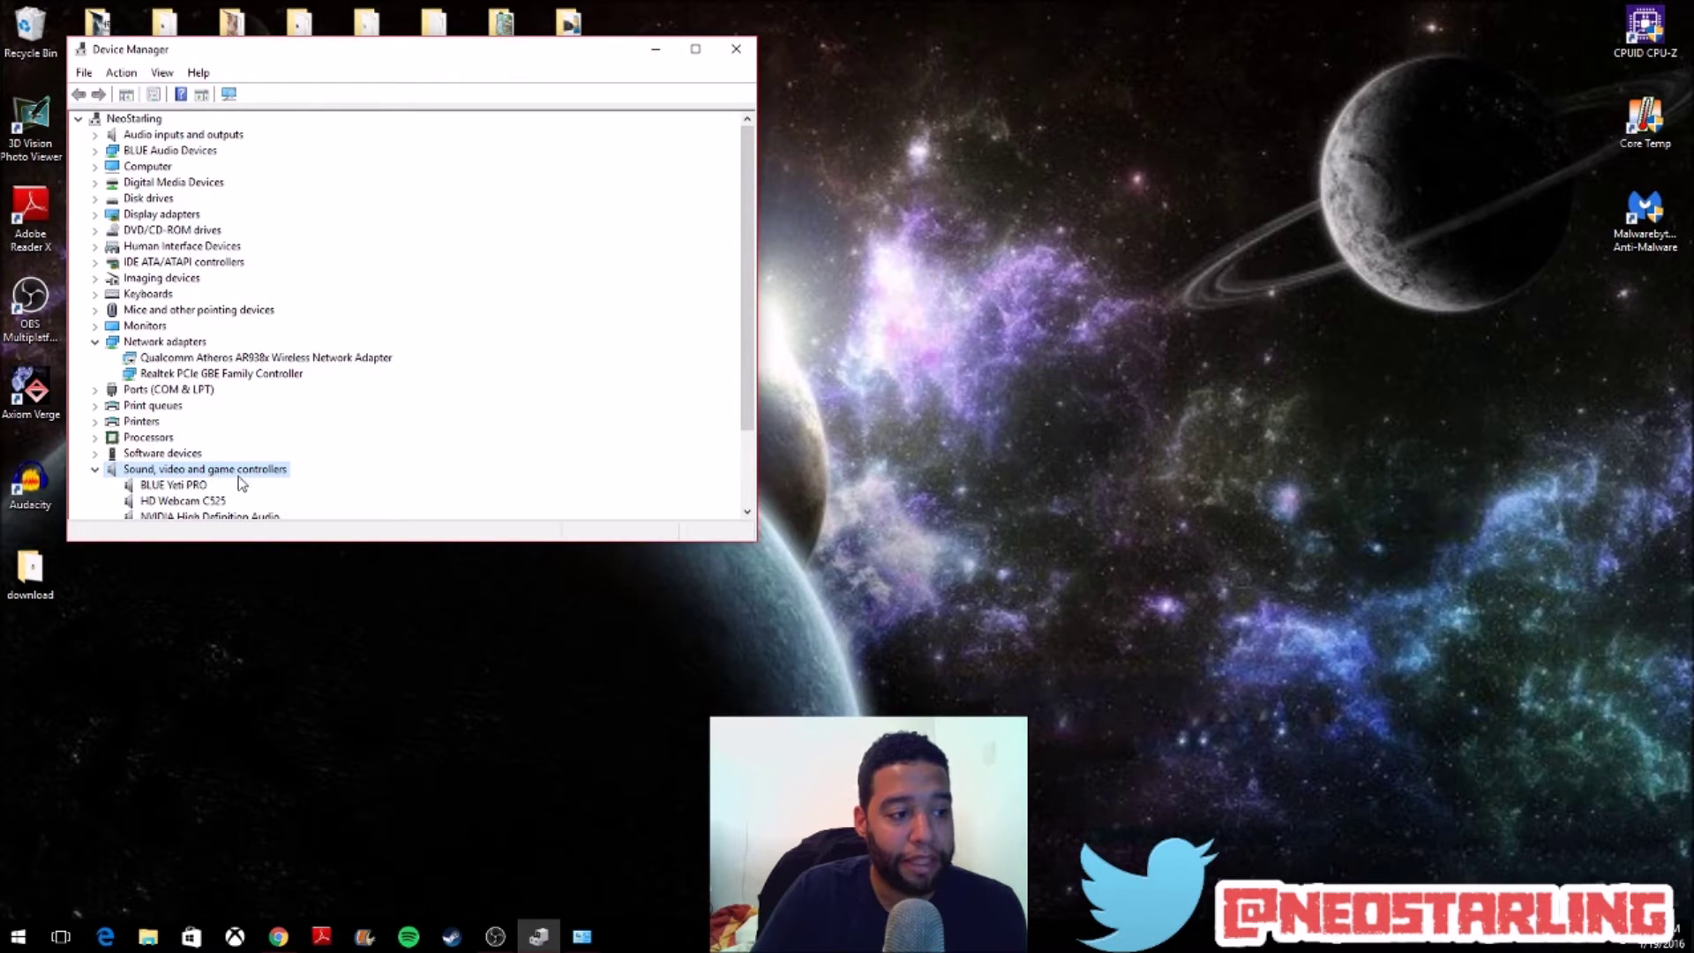
scroll(212, 481, down, 1)
click(180, 440)
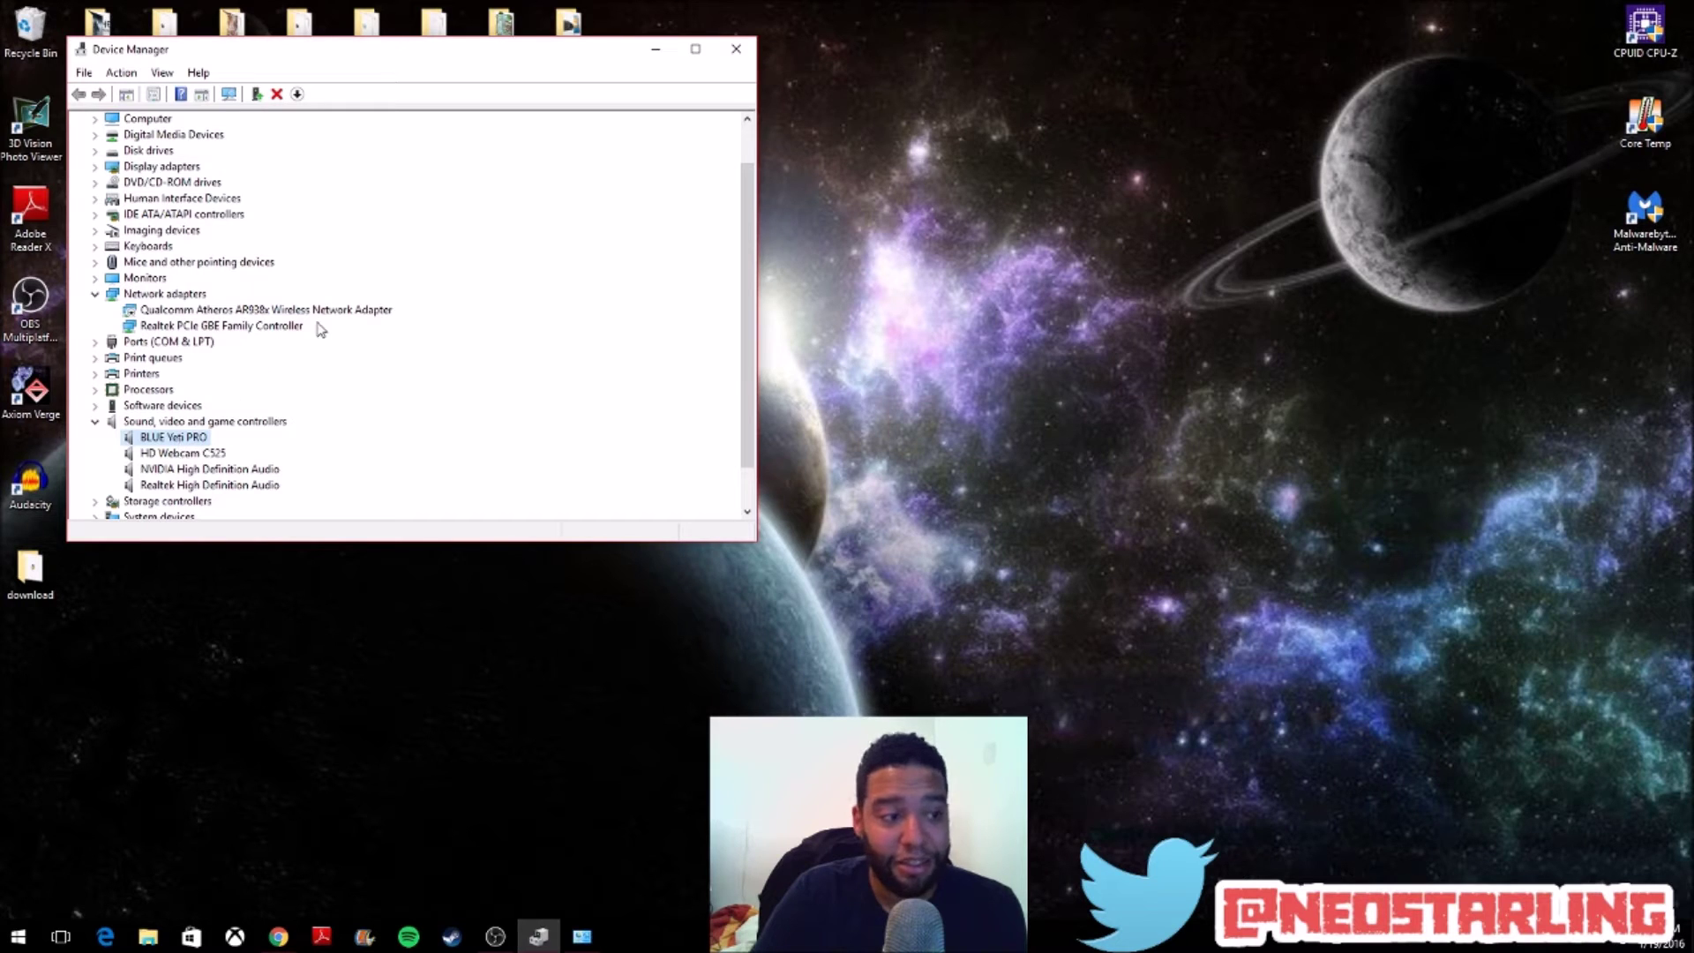
click(655, 53)
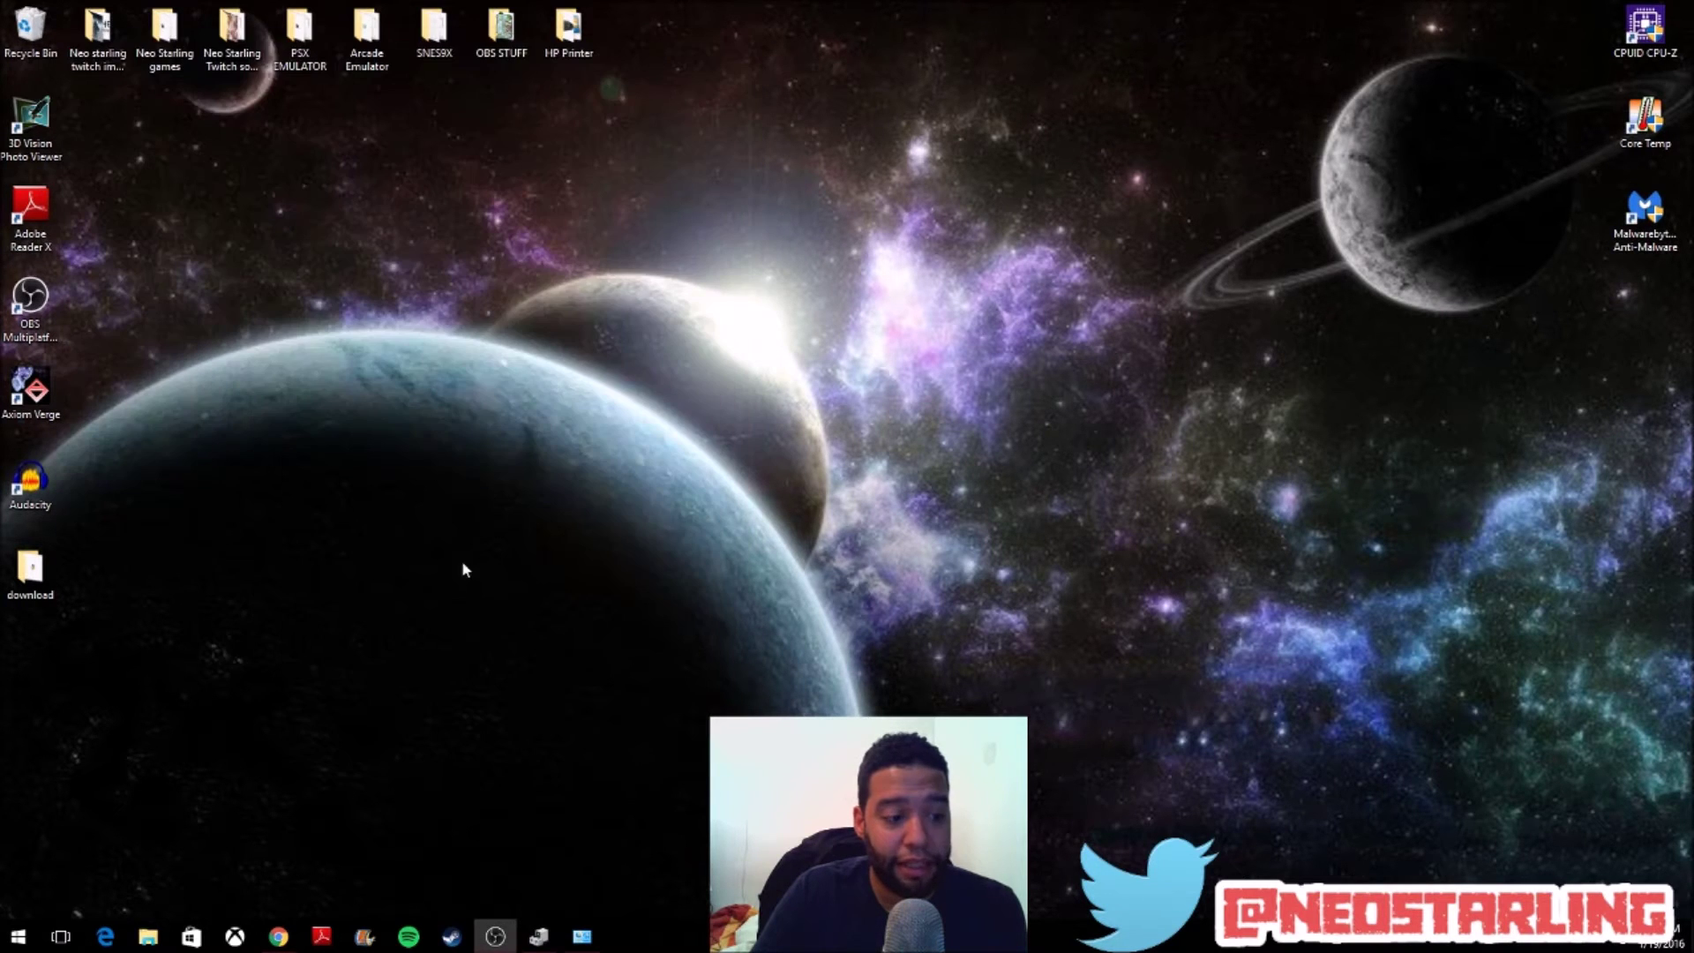
- Load bluemic.com in Chrome, open the Yeti Pro drivers section, and download the driver zip
click(278, 933)
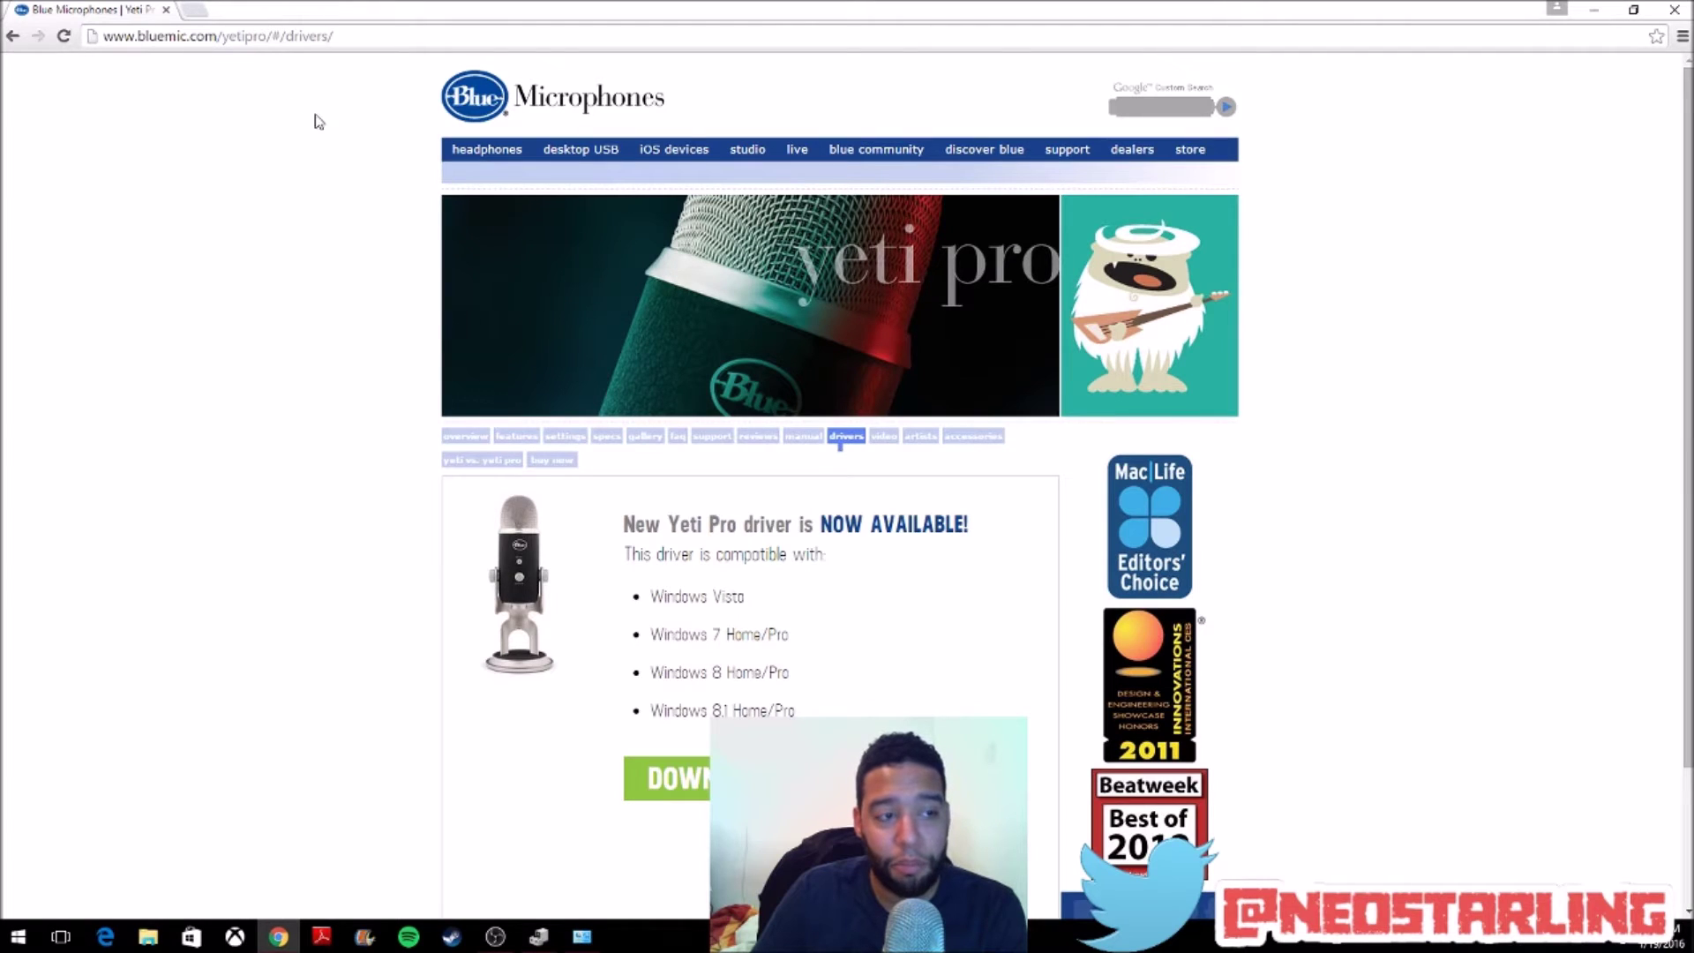
click(343, 42)
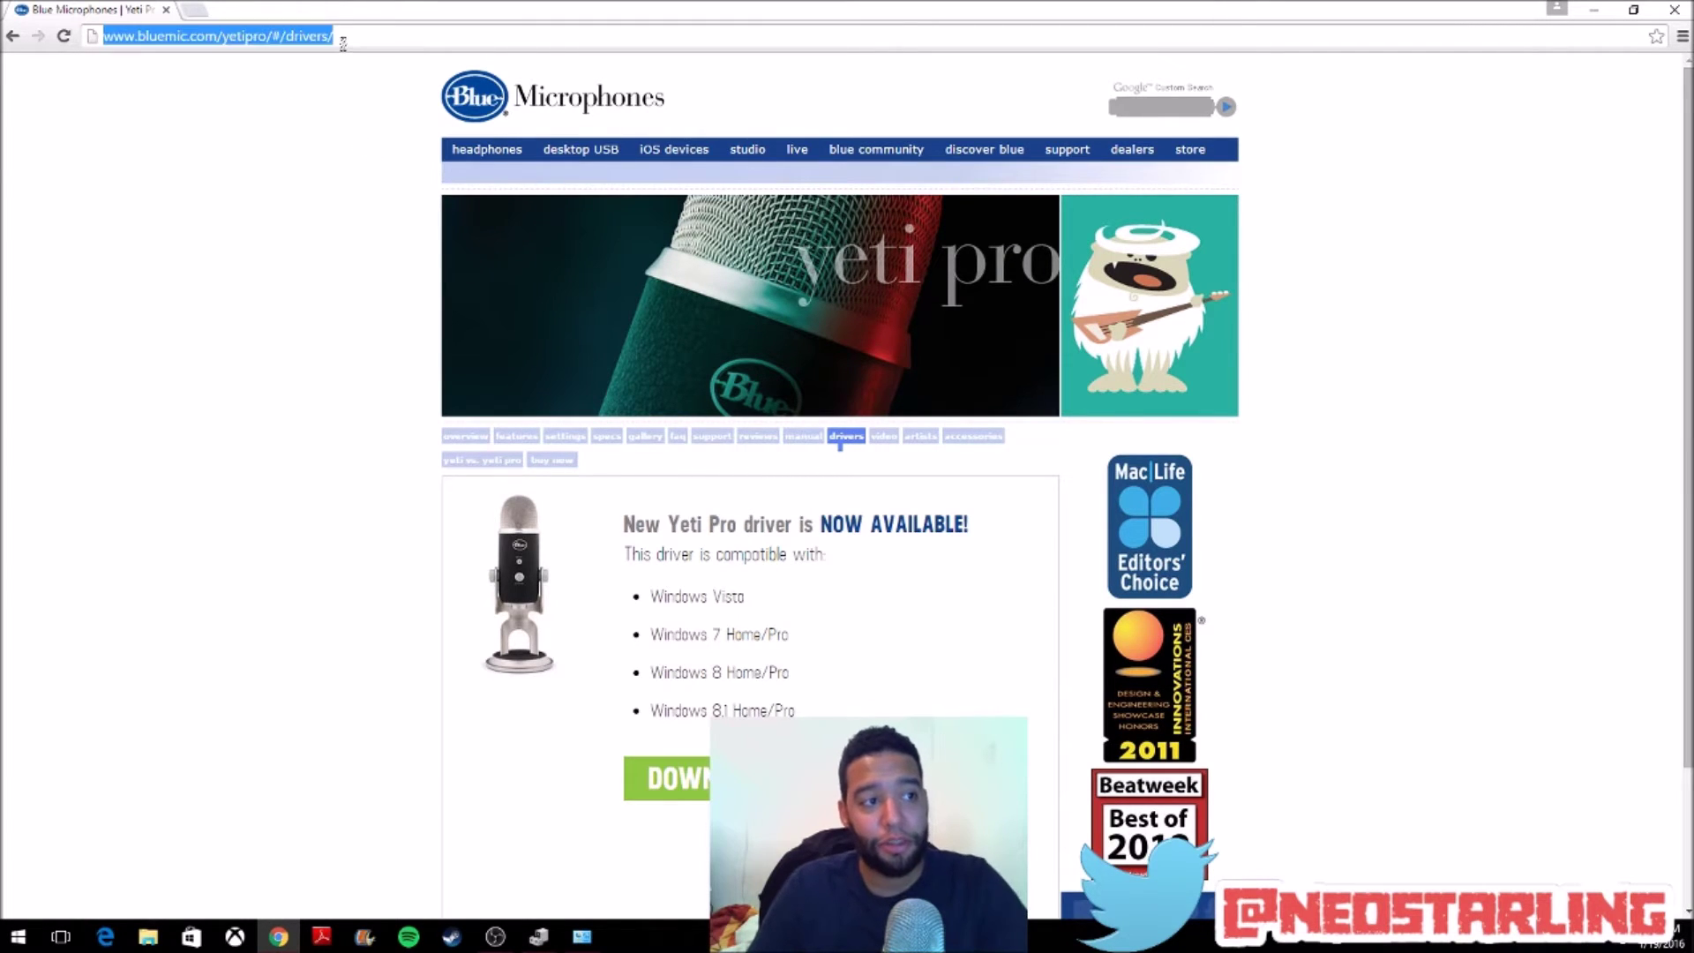
click(343, 42)
key(BackSpace)
key(BackSpace)
key(BackSpace)
key(BackSpace)
key(BackSpace)
key(BackSpace)
key(BackSpace)
key(BackSpace)
key(BackSpace)
key(BackSpace)
key(BackSpace)
key(BackSpace)
key(BackSpace)
key(BackSpace)
key(BackSpace)
key(BackSpace)
key(BackSpace)
key(BackSpace)
key(BackSpace)
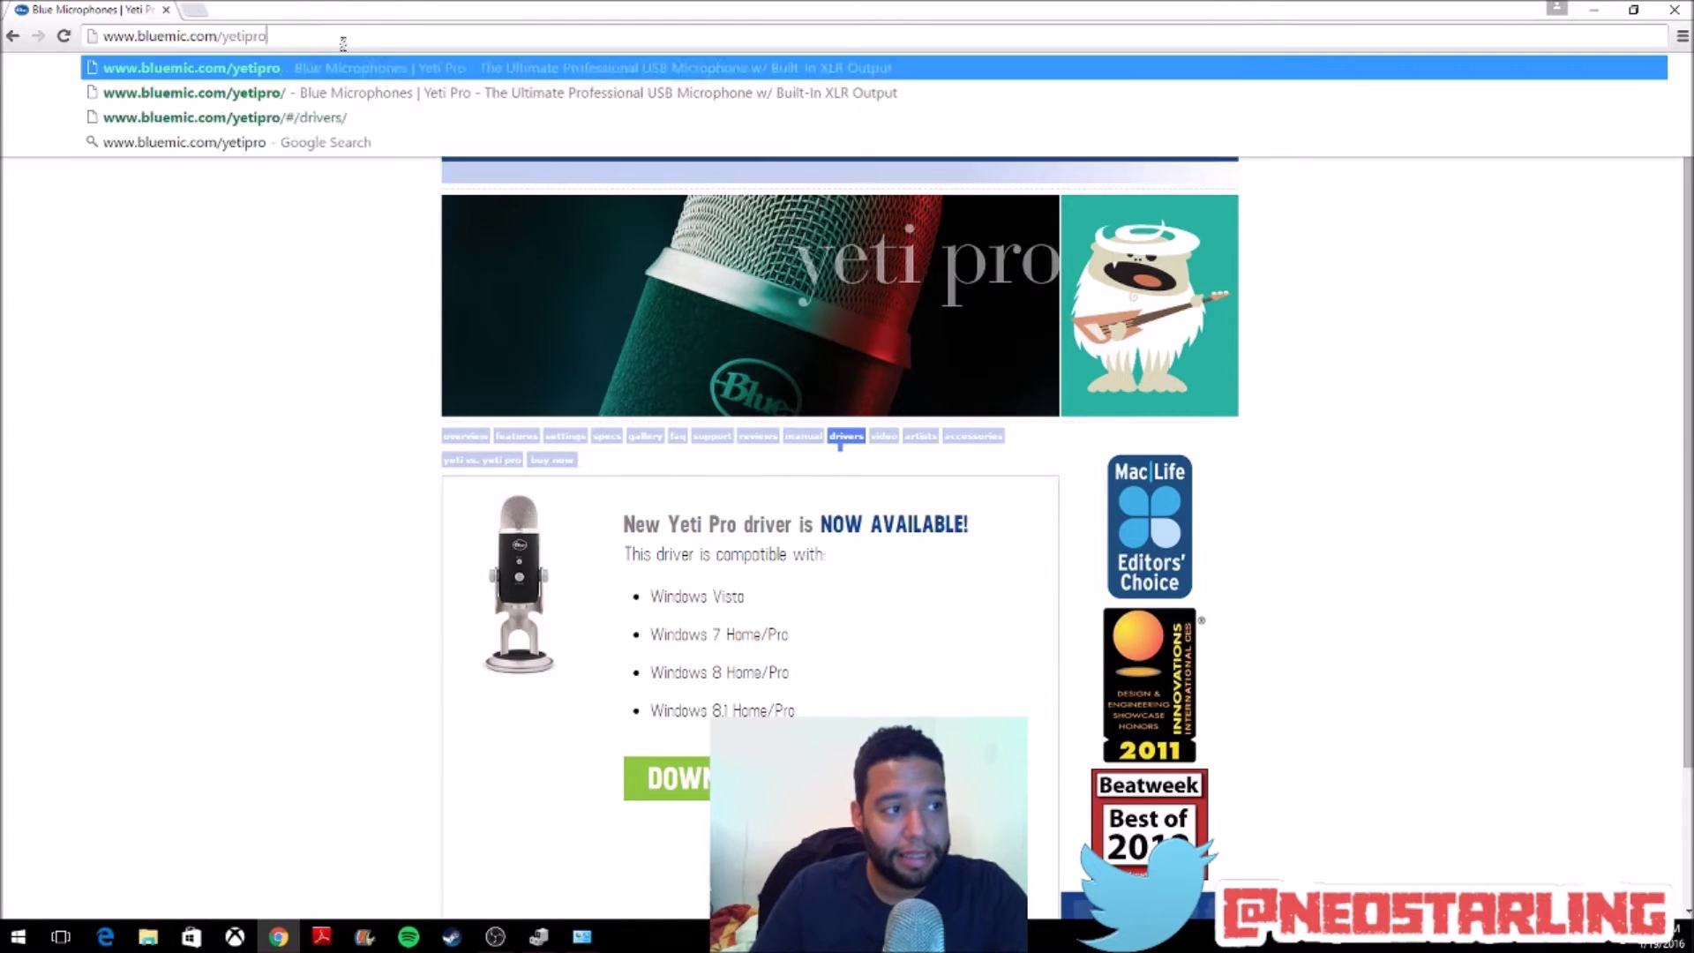
key(Return)
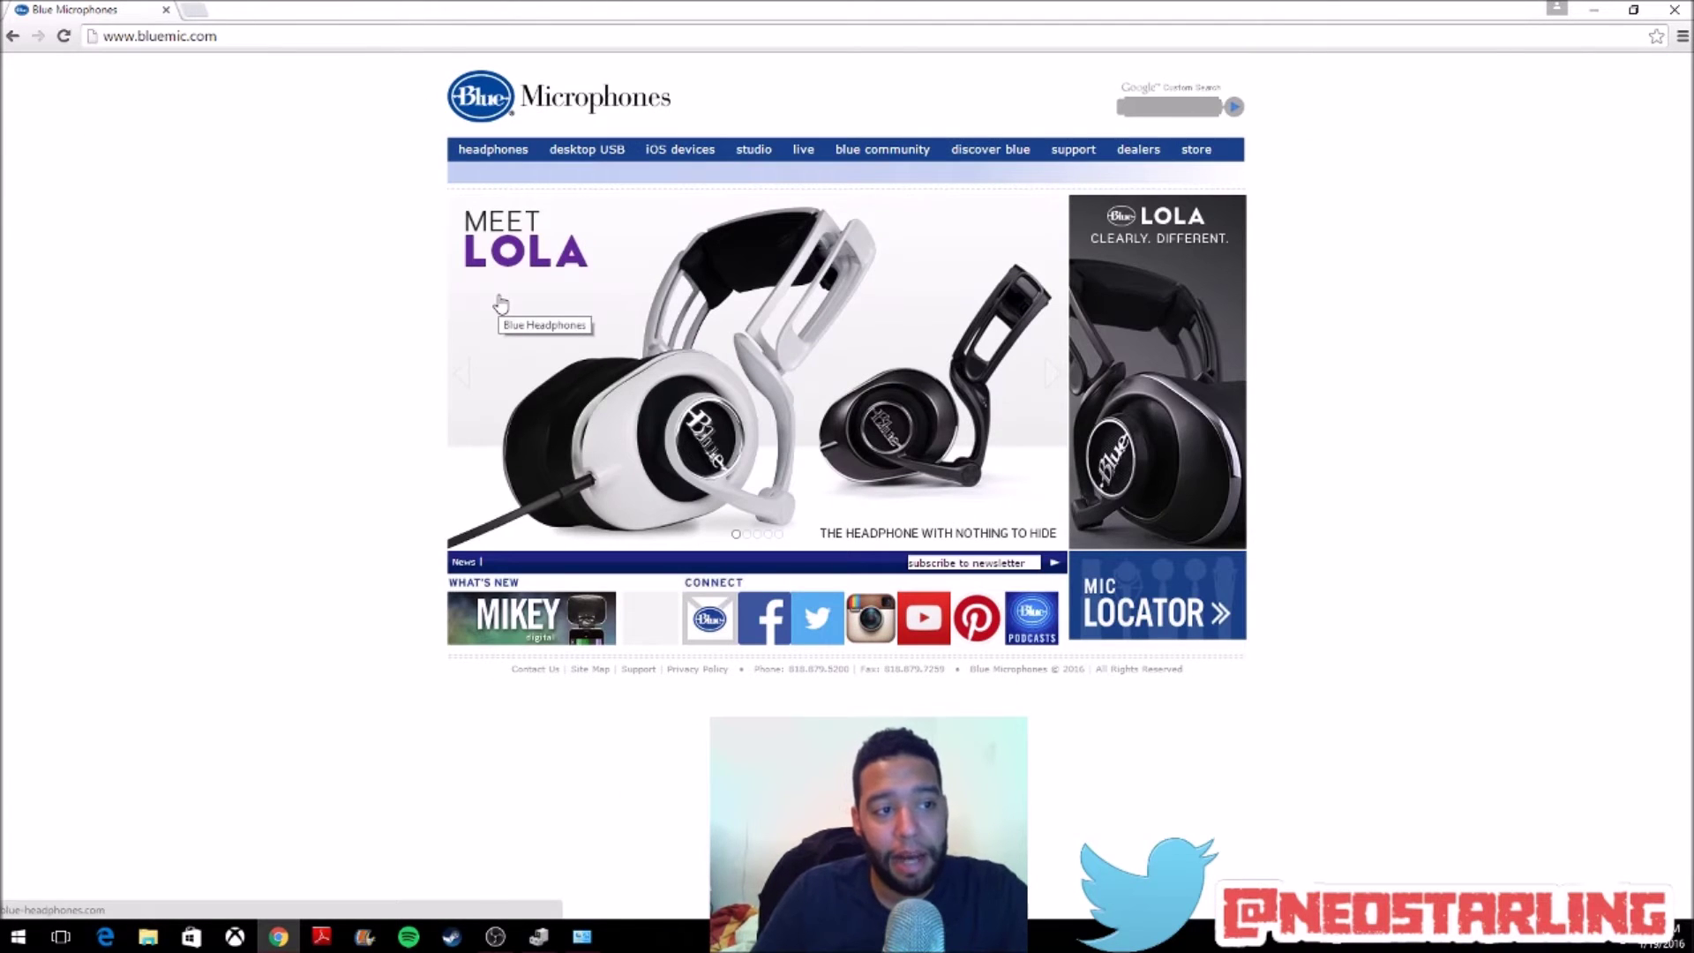
mouse_move(583, 157)
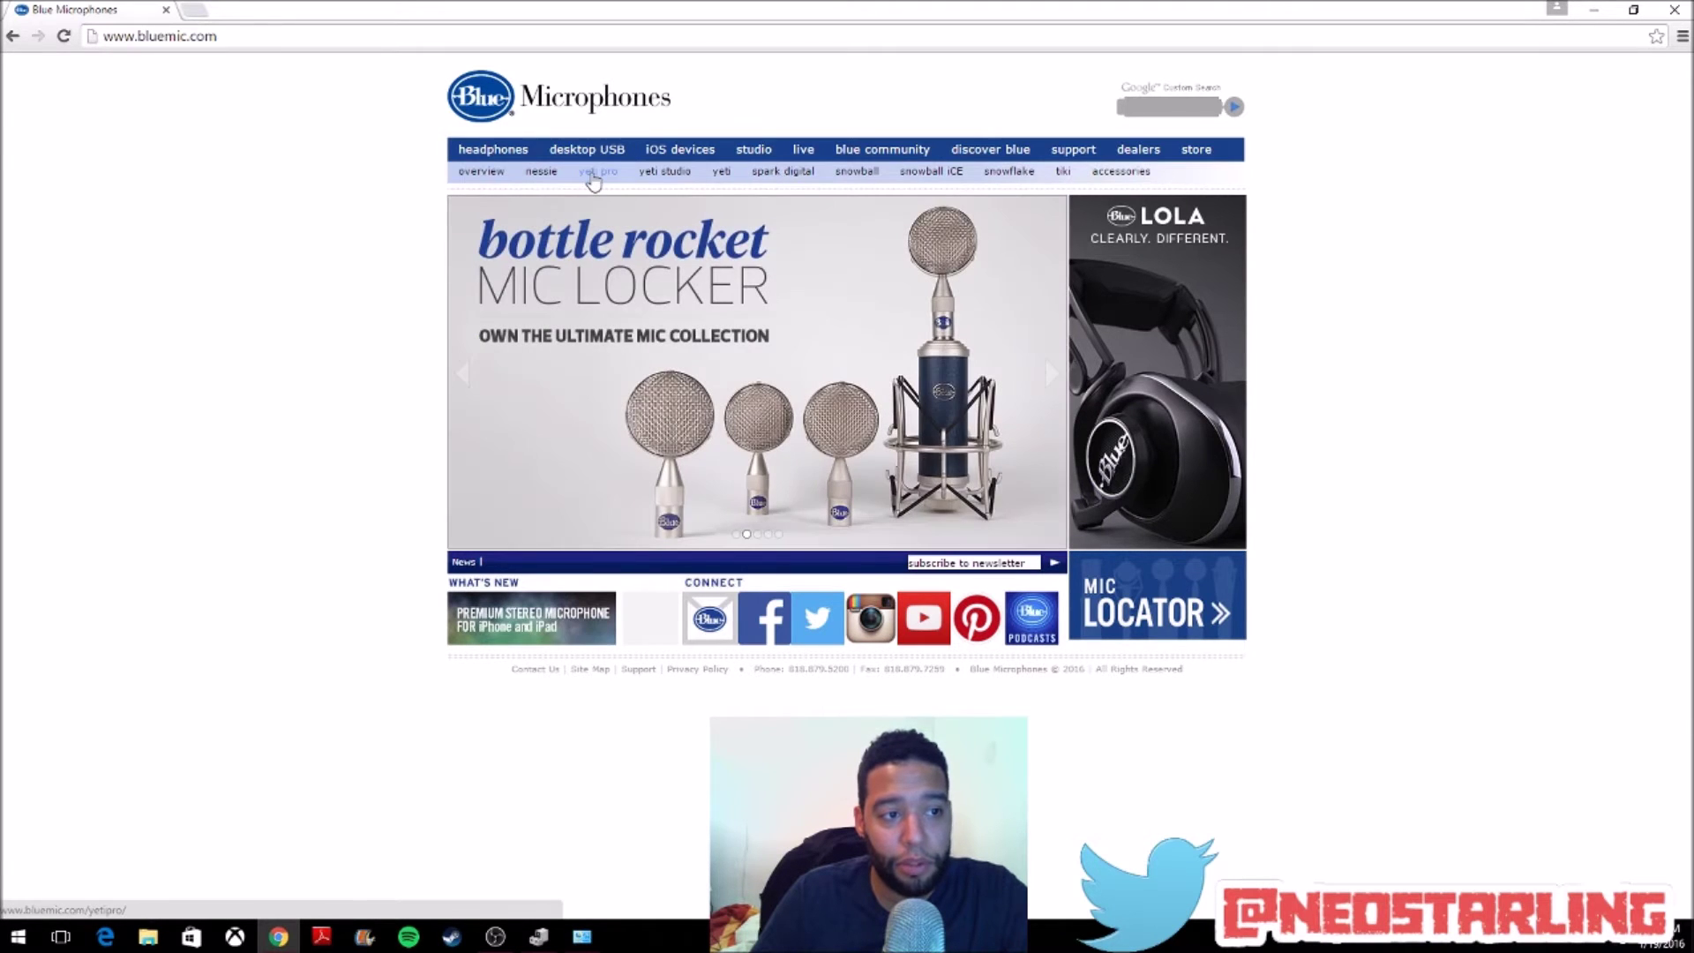
click(593, 172)
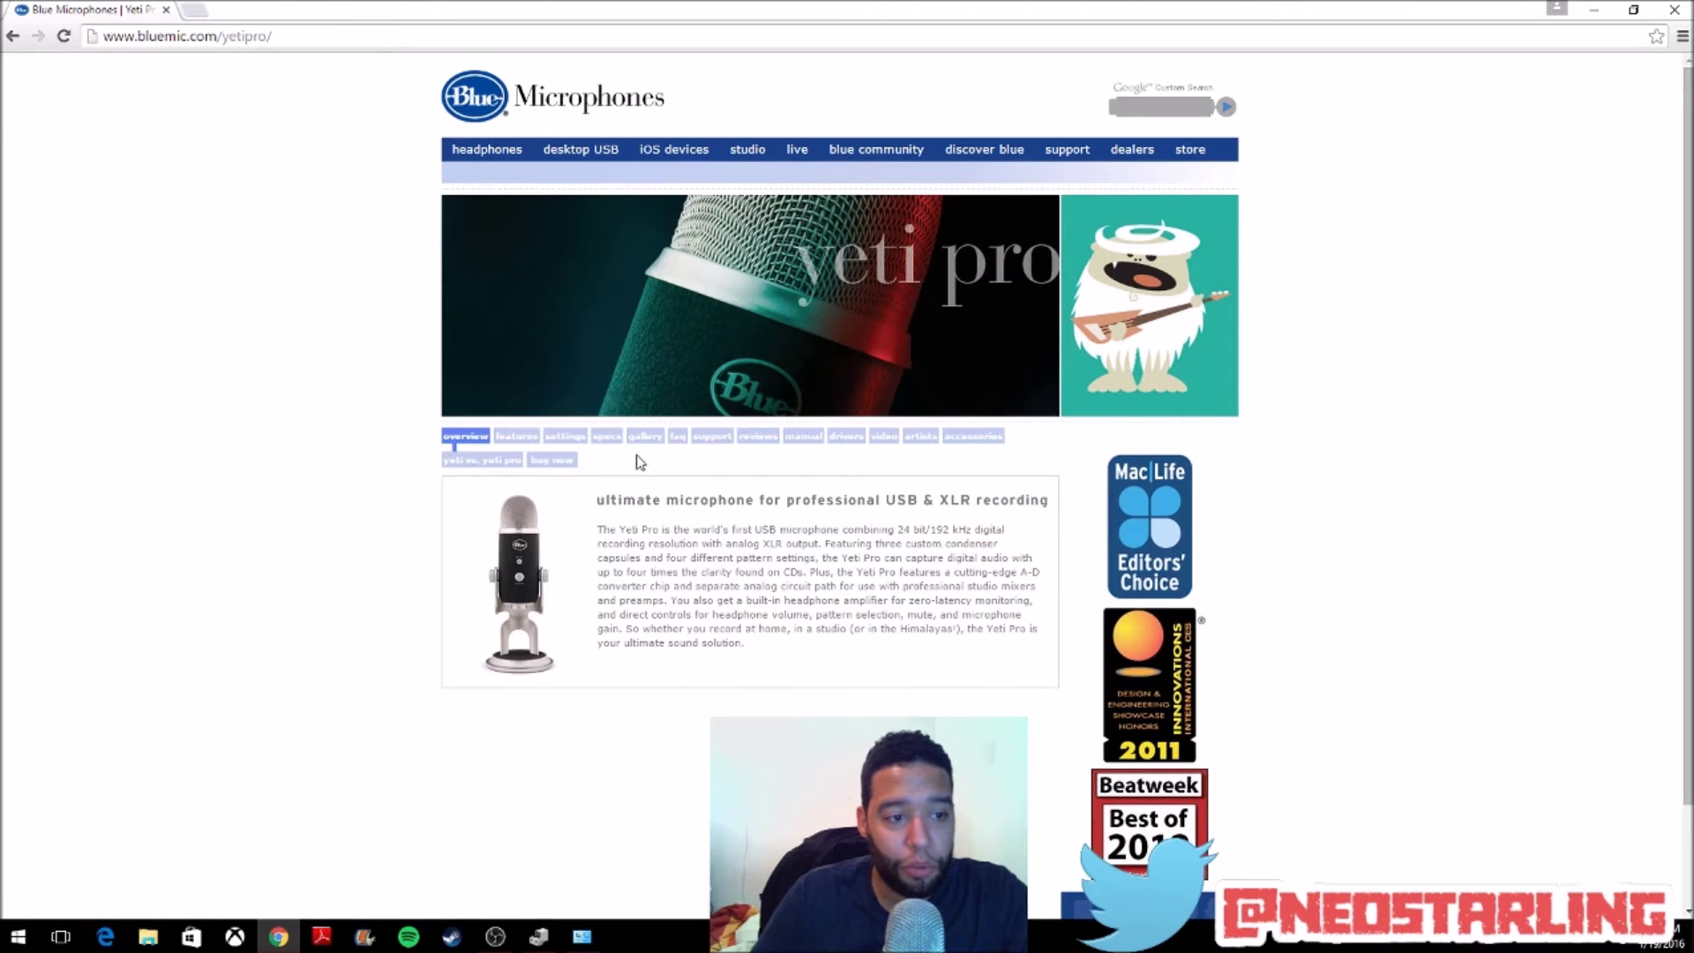
click(848, 438)
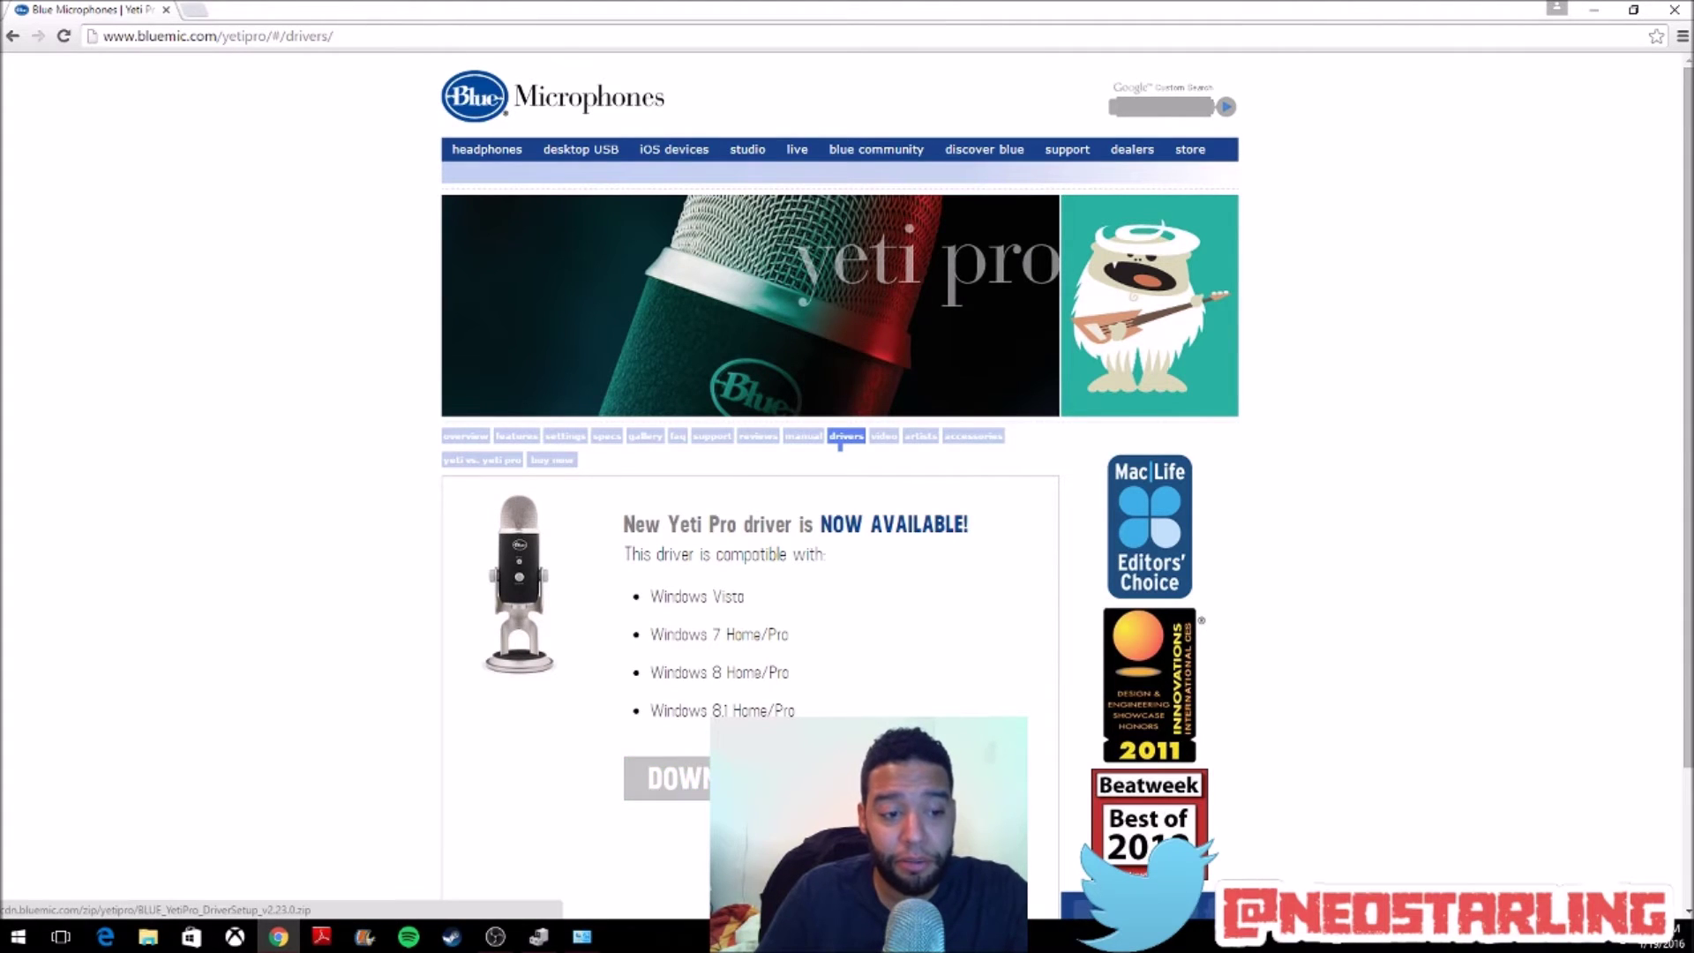
click(750, 779)
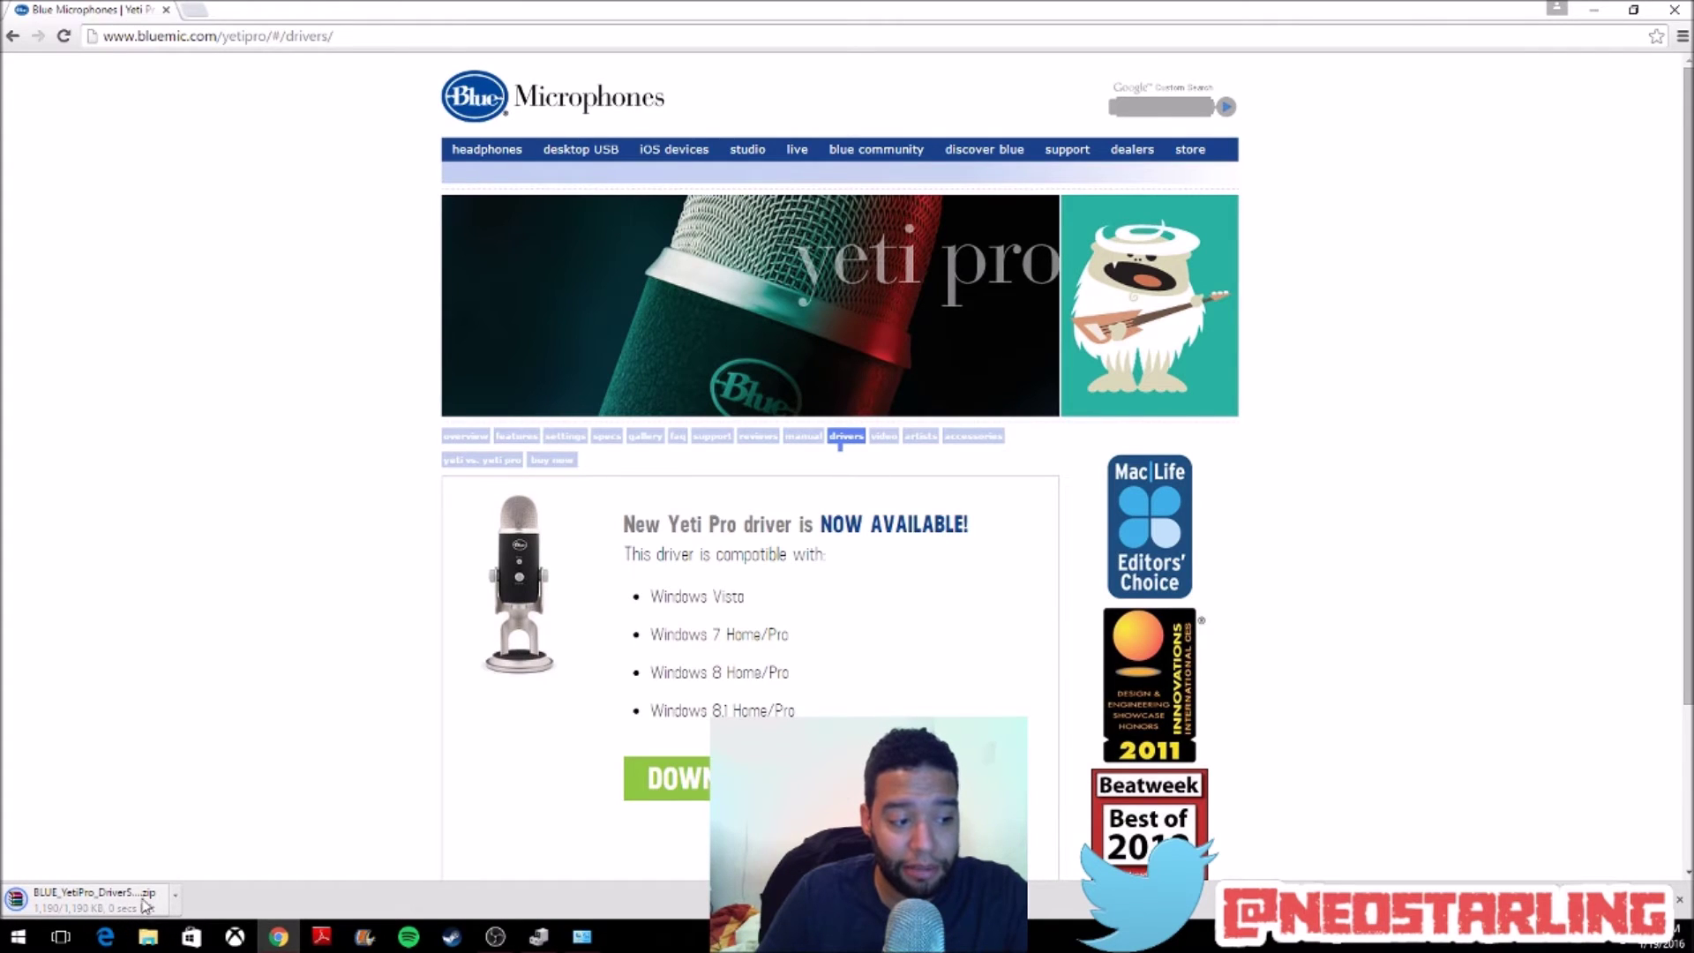
- Move the downloaded BLUE_YetiPro_DriverSetup zip from Downloads into the desktop download folder and open it
click(178, 909)
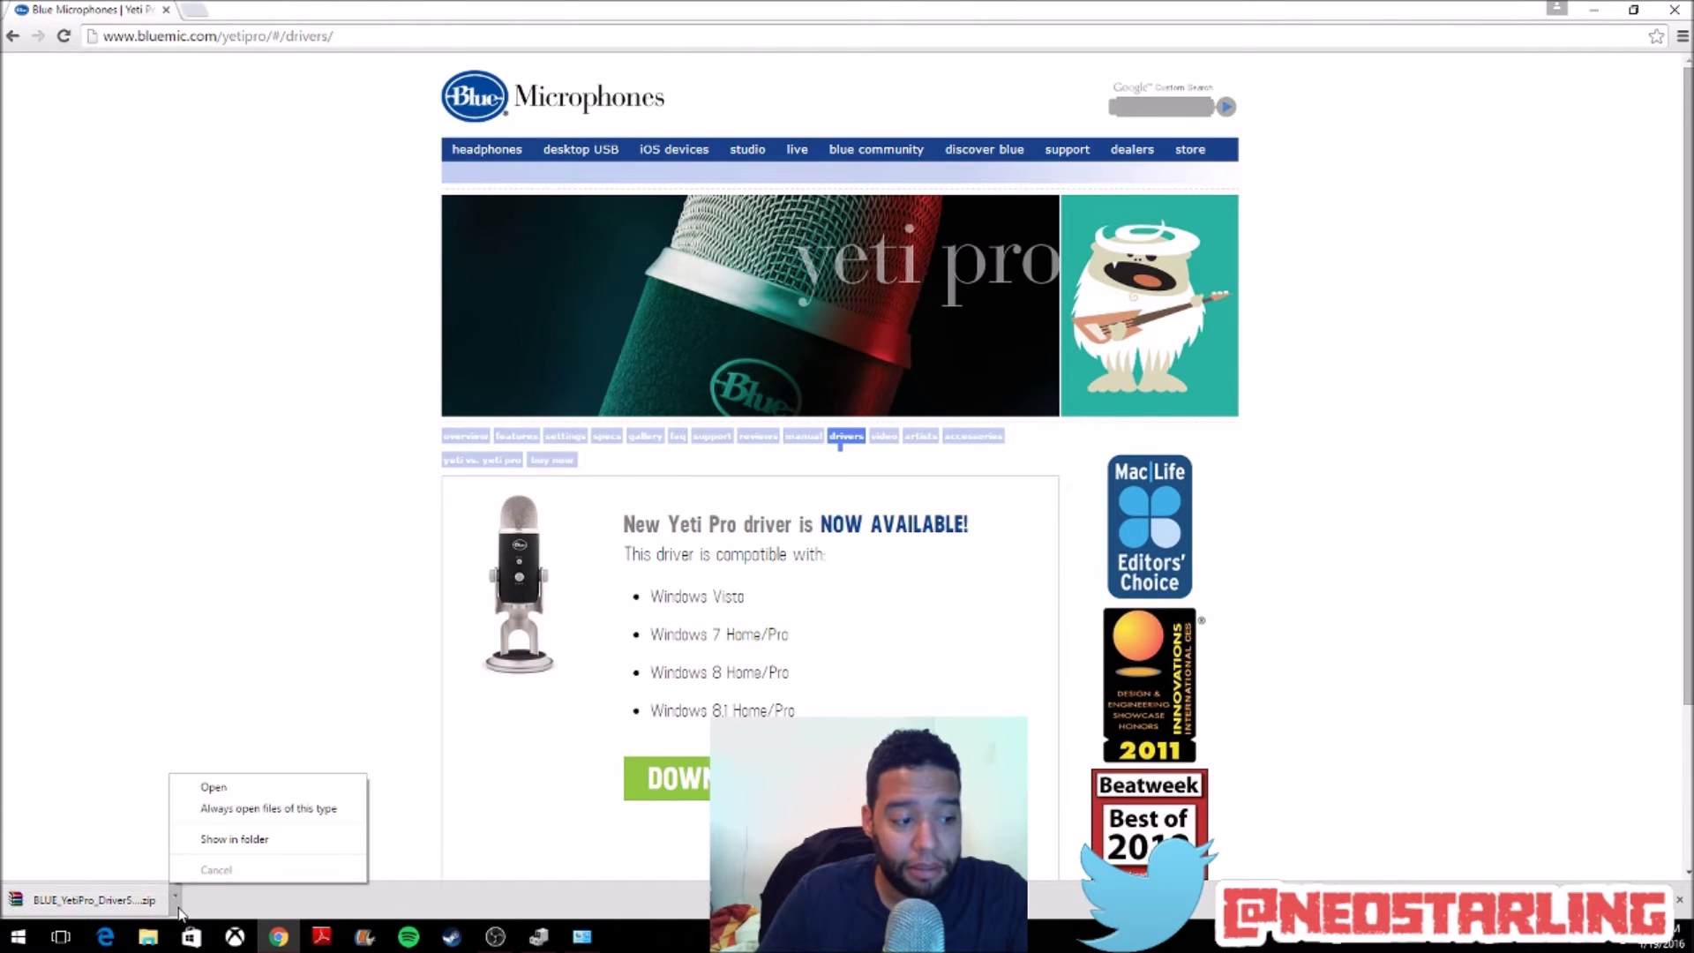
click(225, 841)
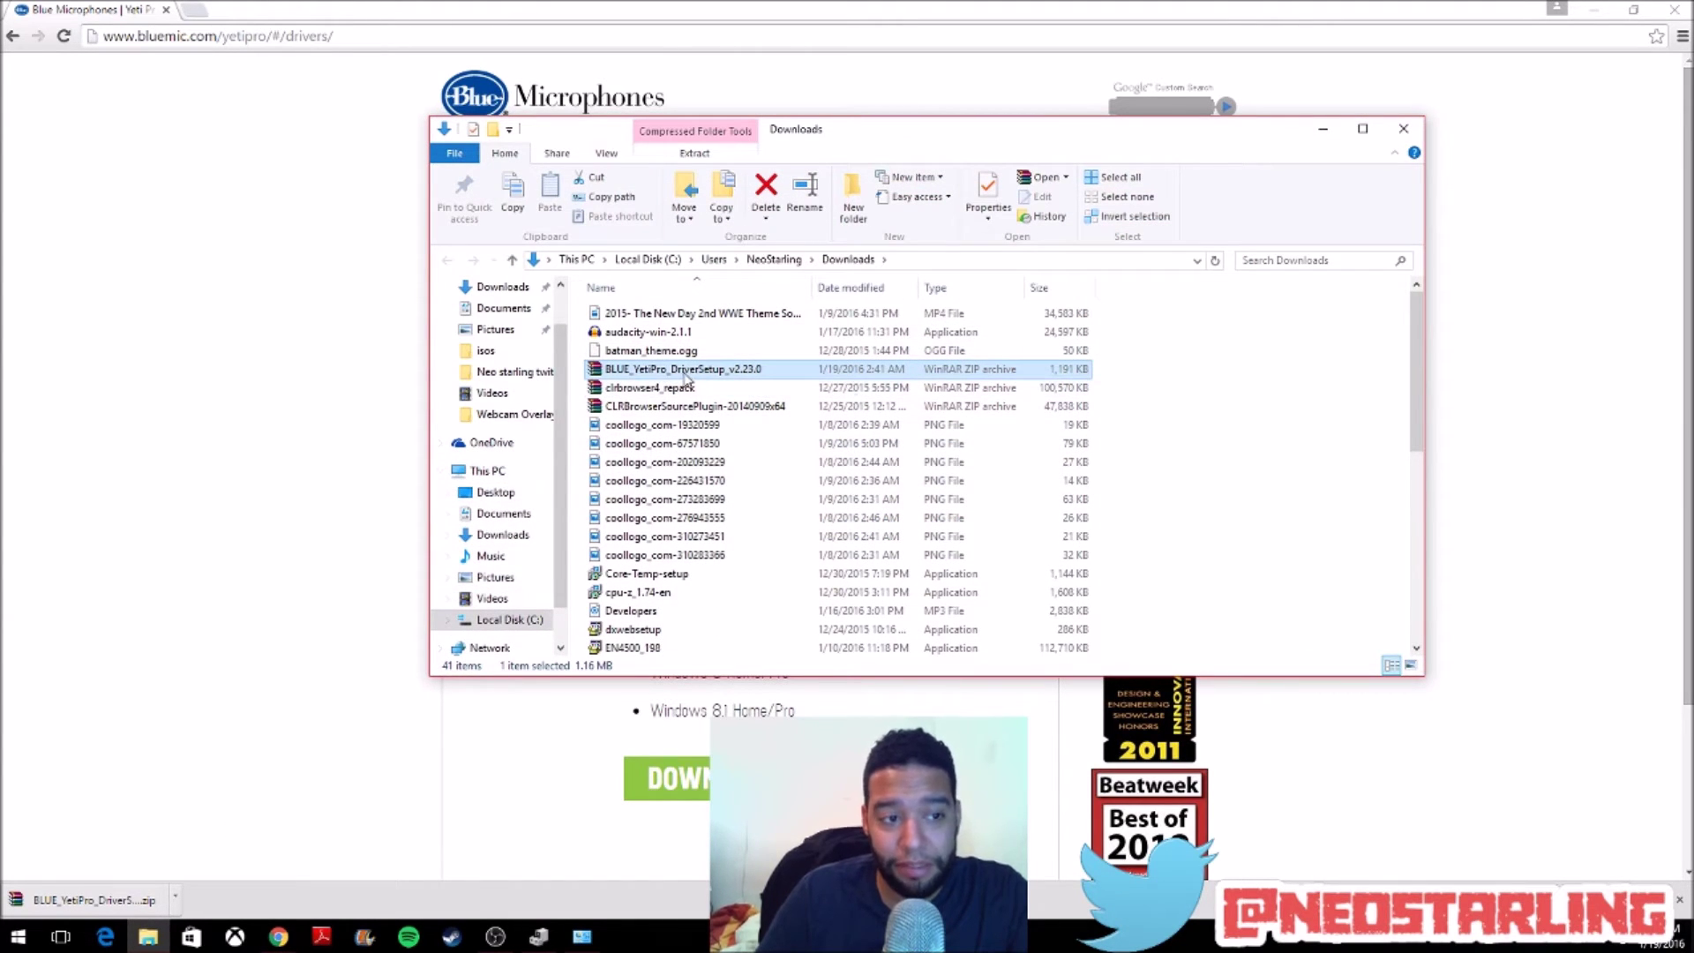
click(1595, 11)
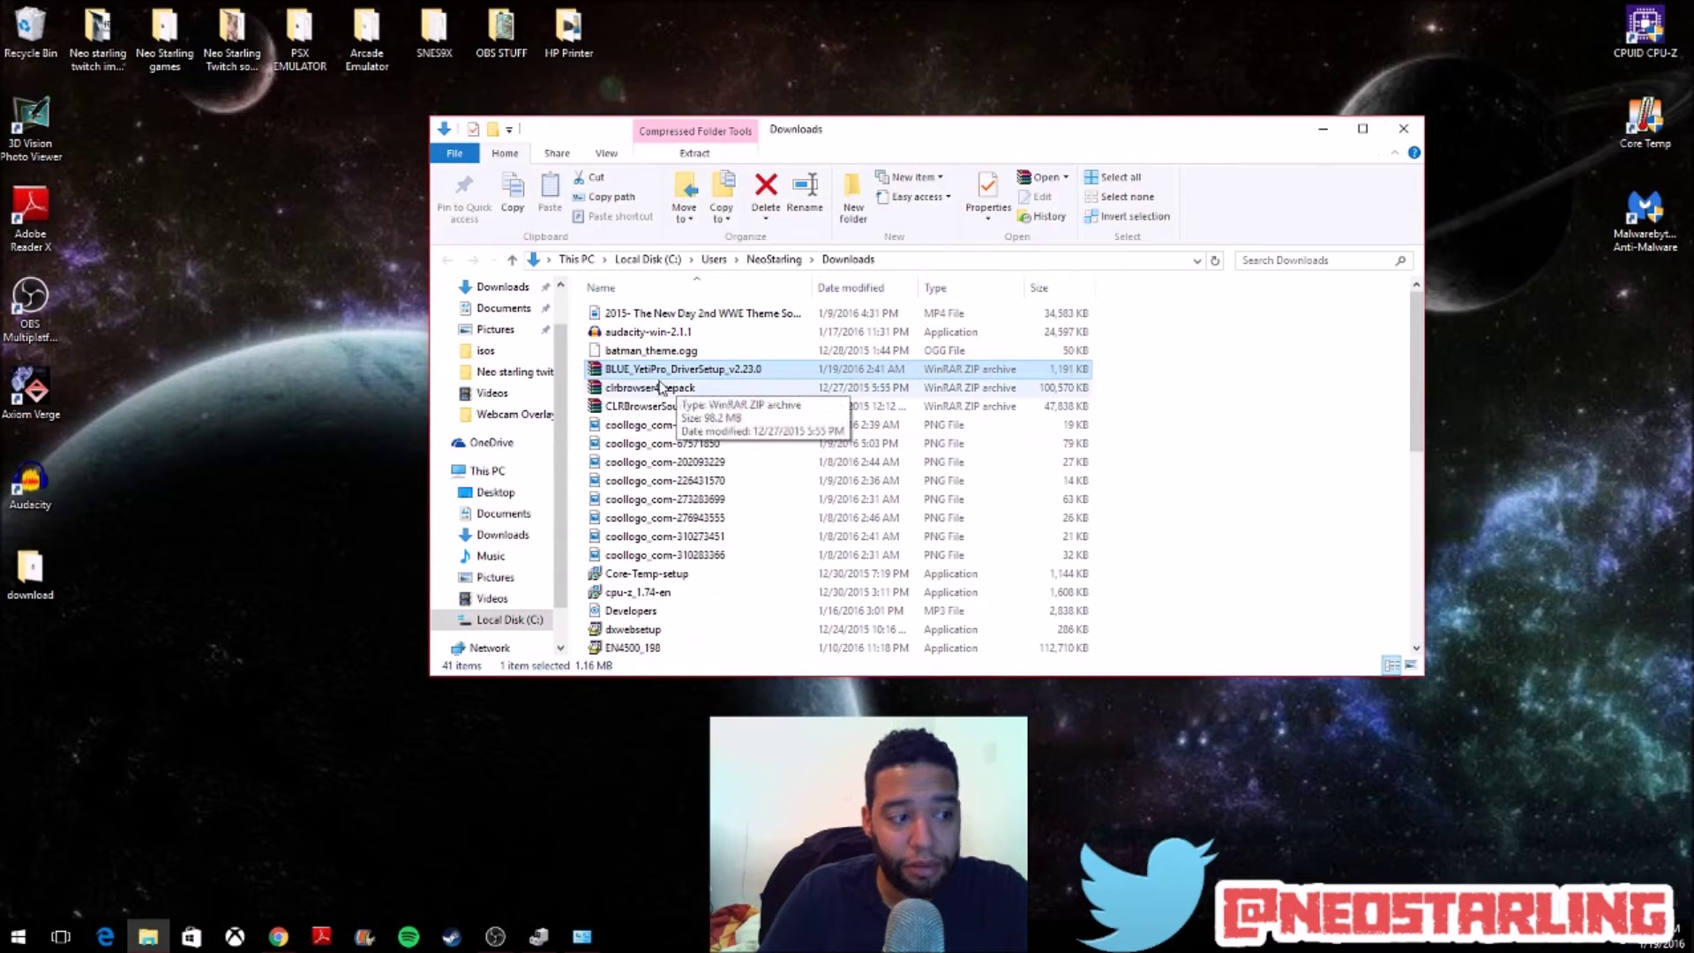
drag(668, 370, 36, 570)
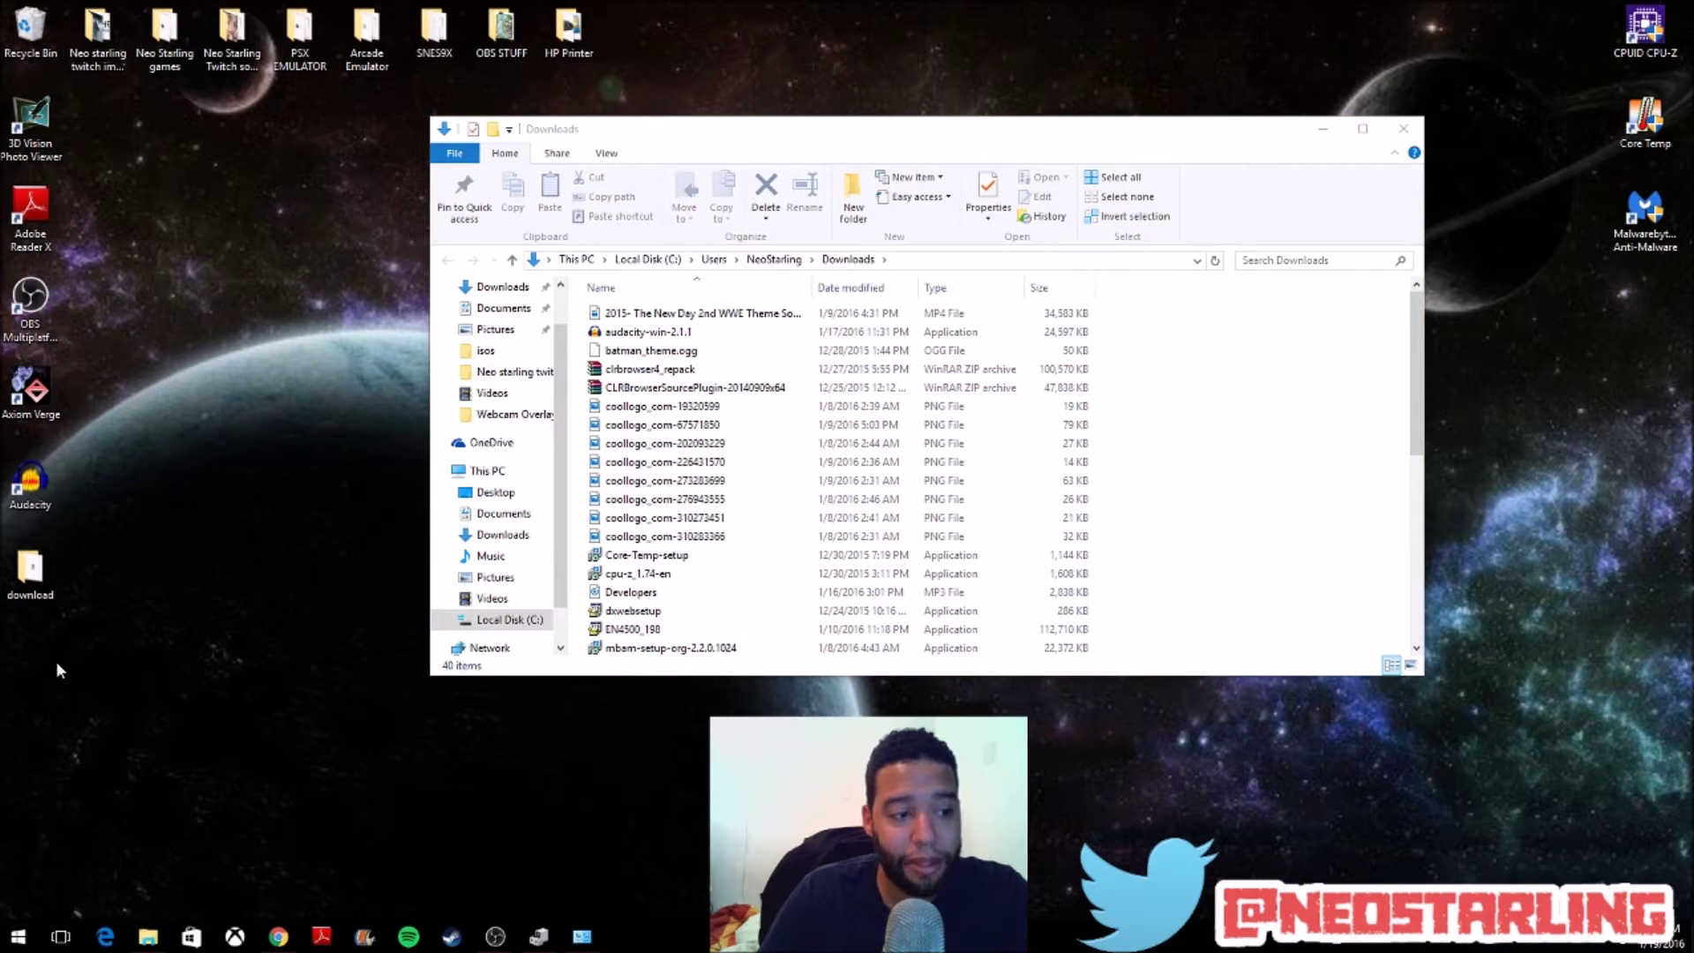
double_click(34, 574)
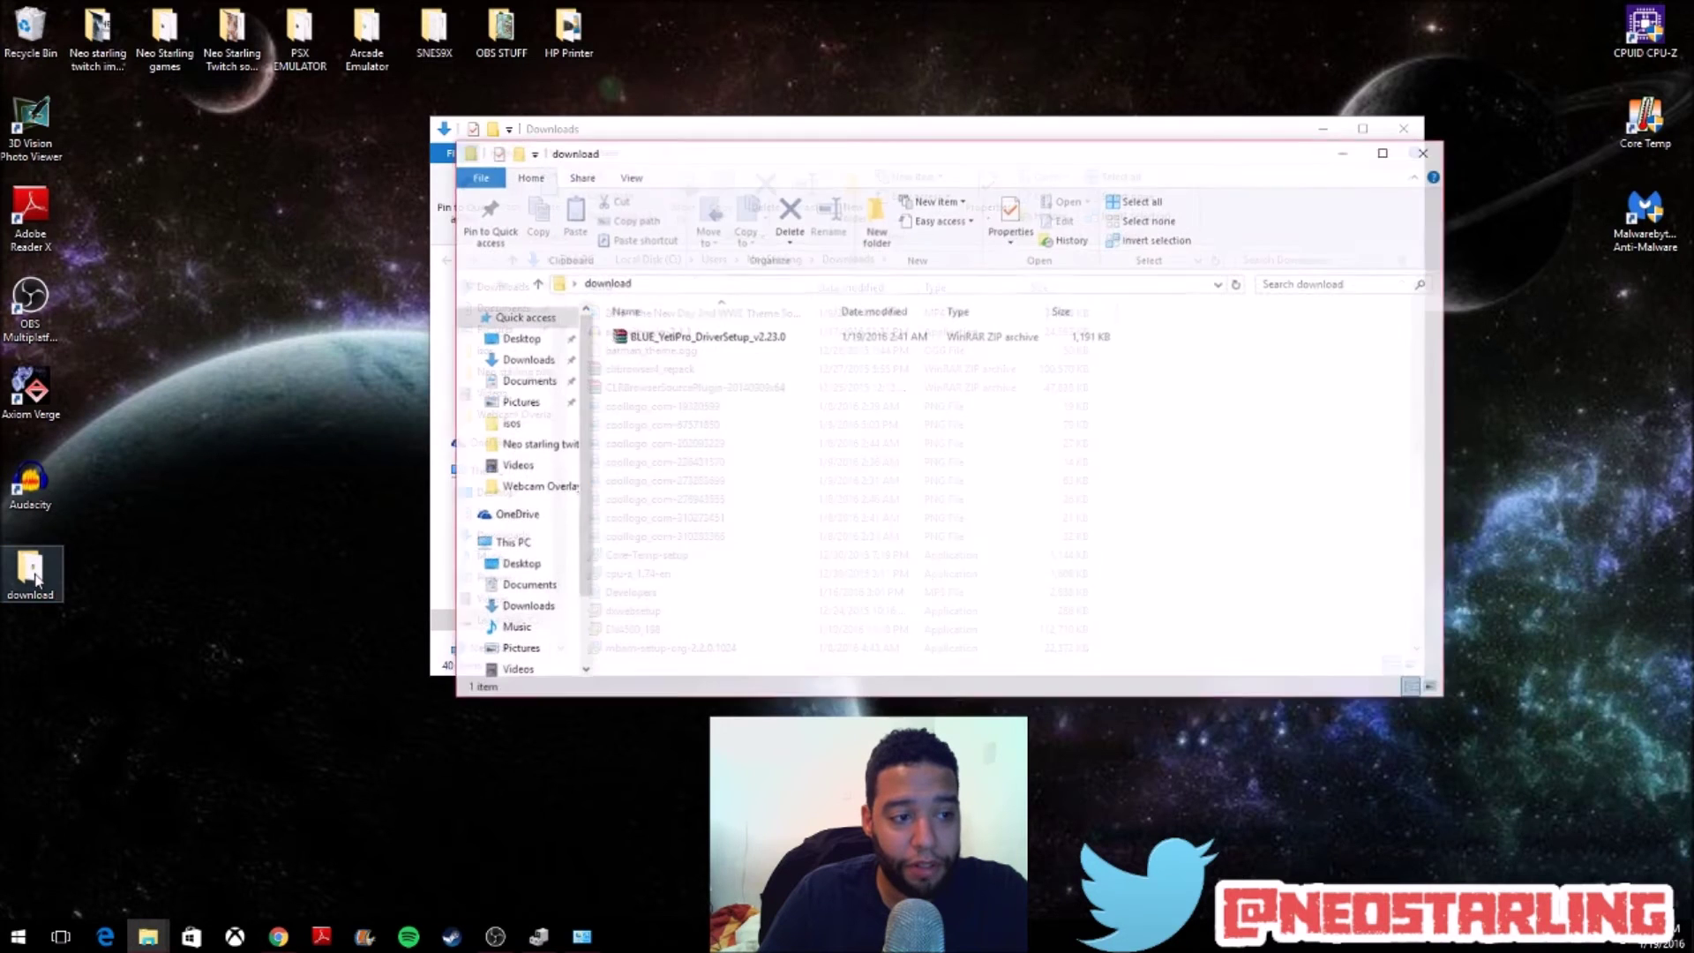
- Extract the driver zip here, then right-click the extracted BLUE_YetiPro_DriverSetup_v2.23.0 application
click(705, 344)
right_click(705, 347)
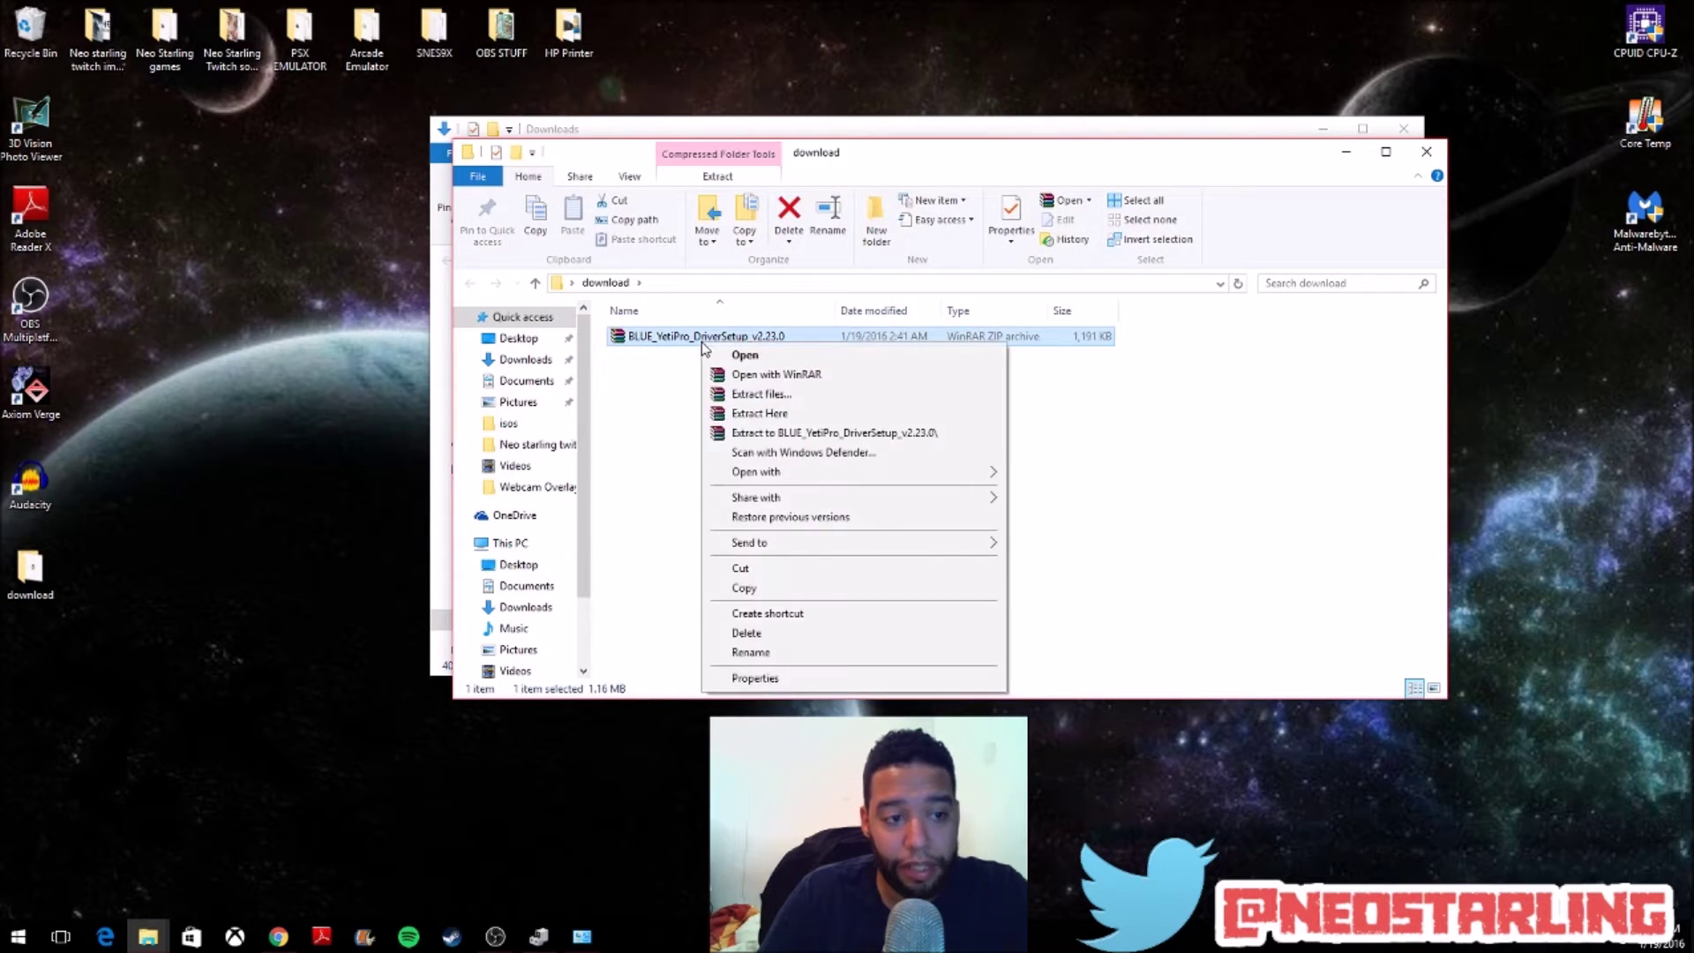
click(790, 413)
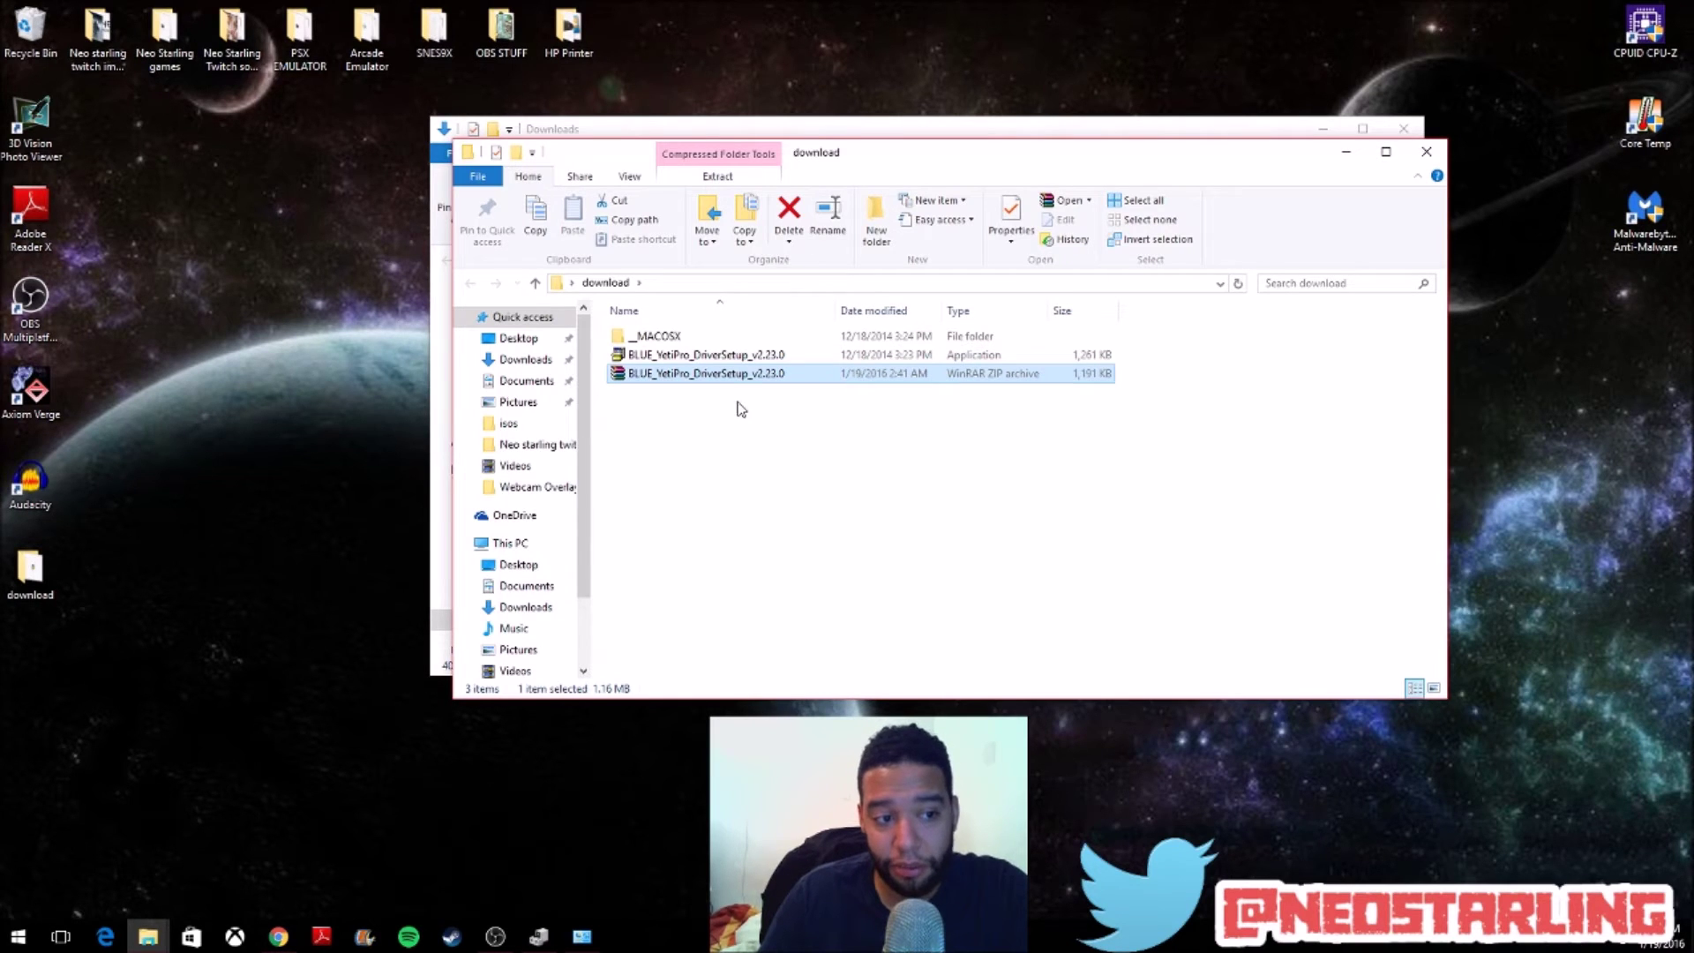
click(694, 362)
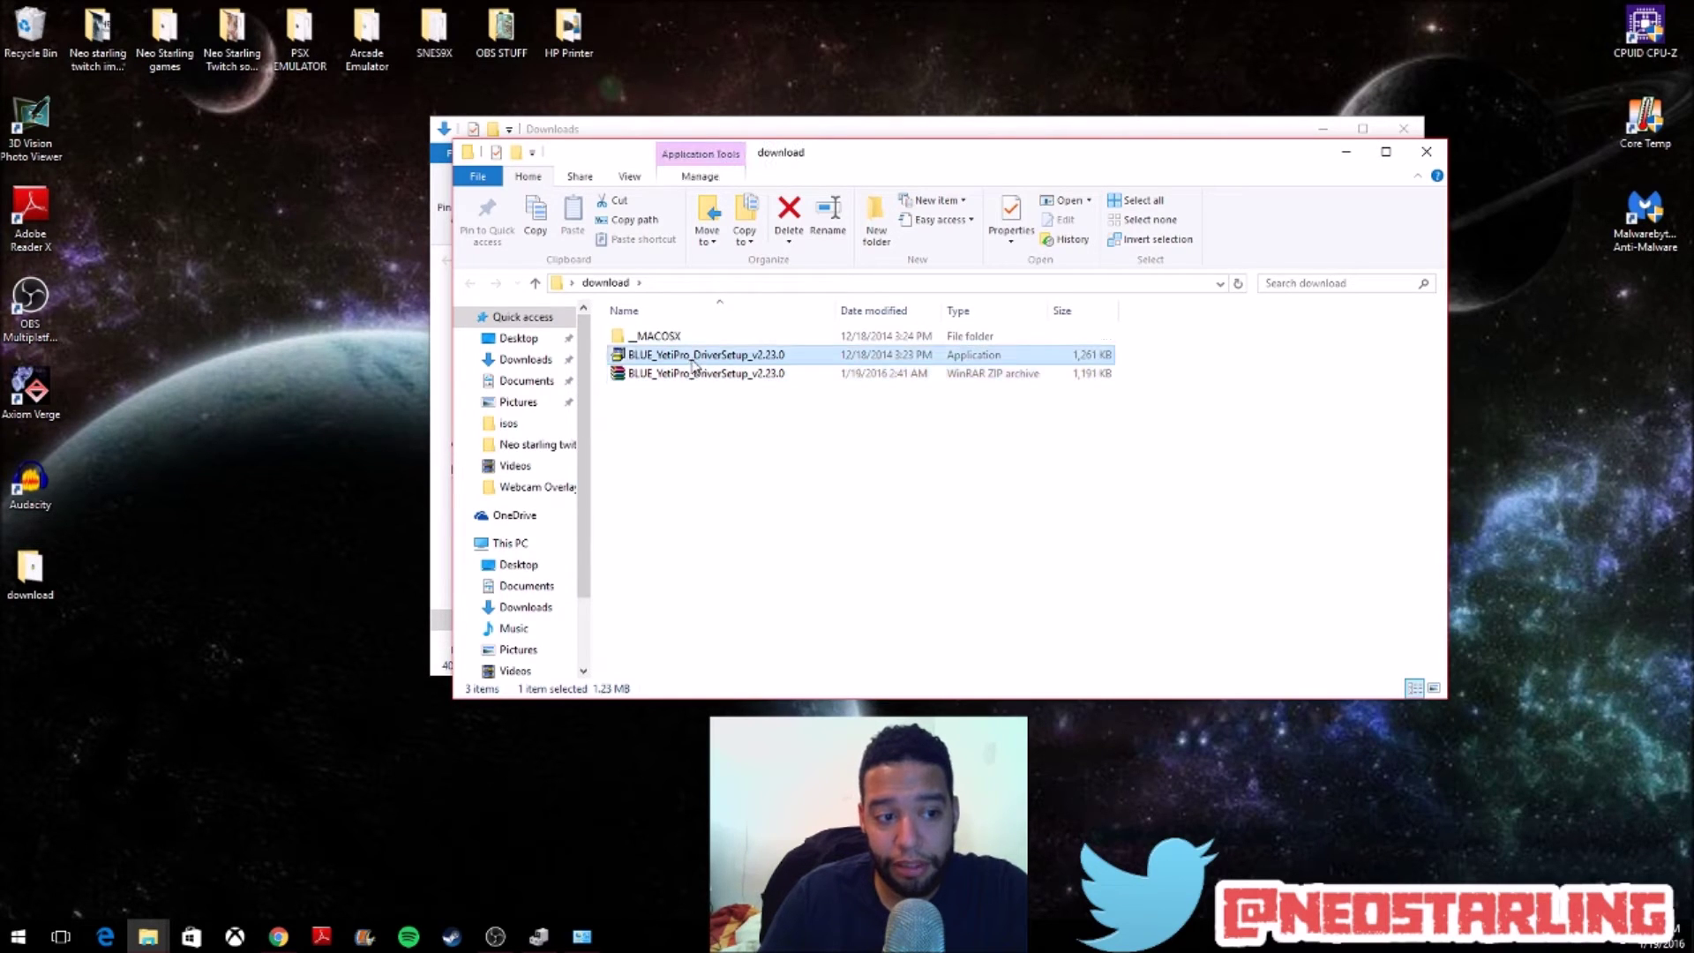
right_click(695, 362)
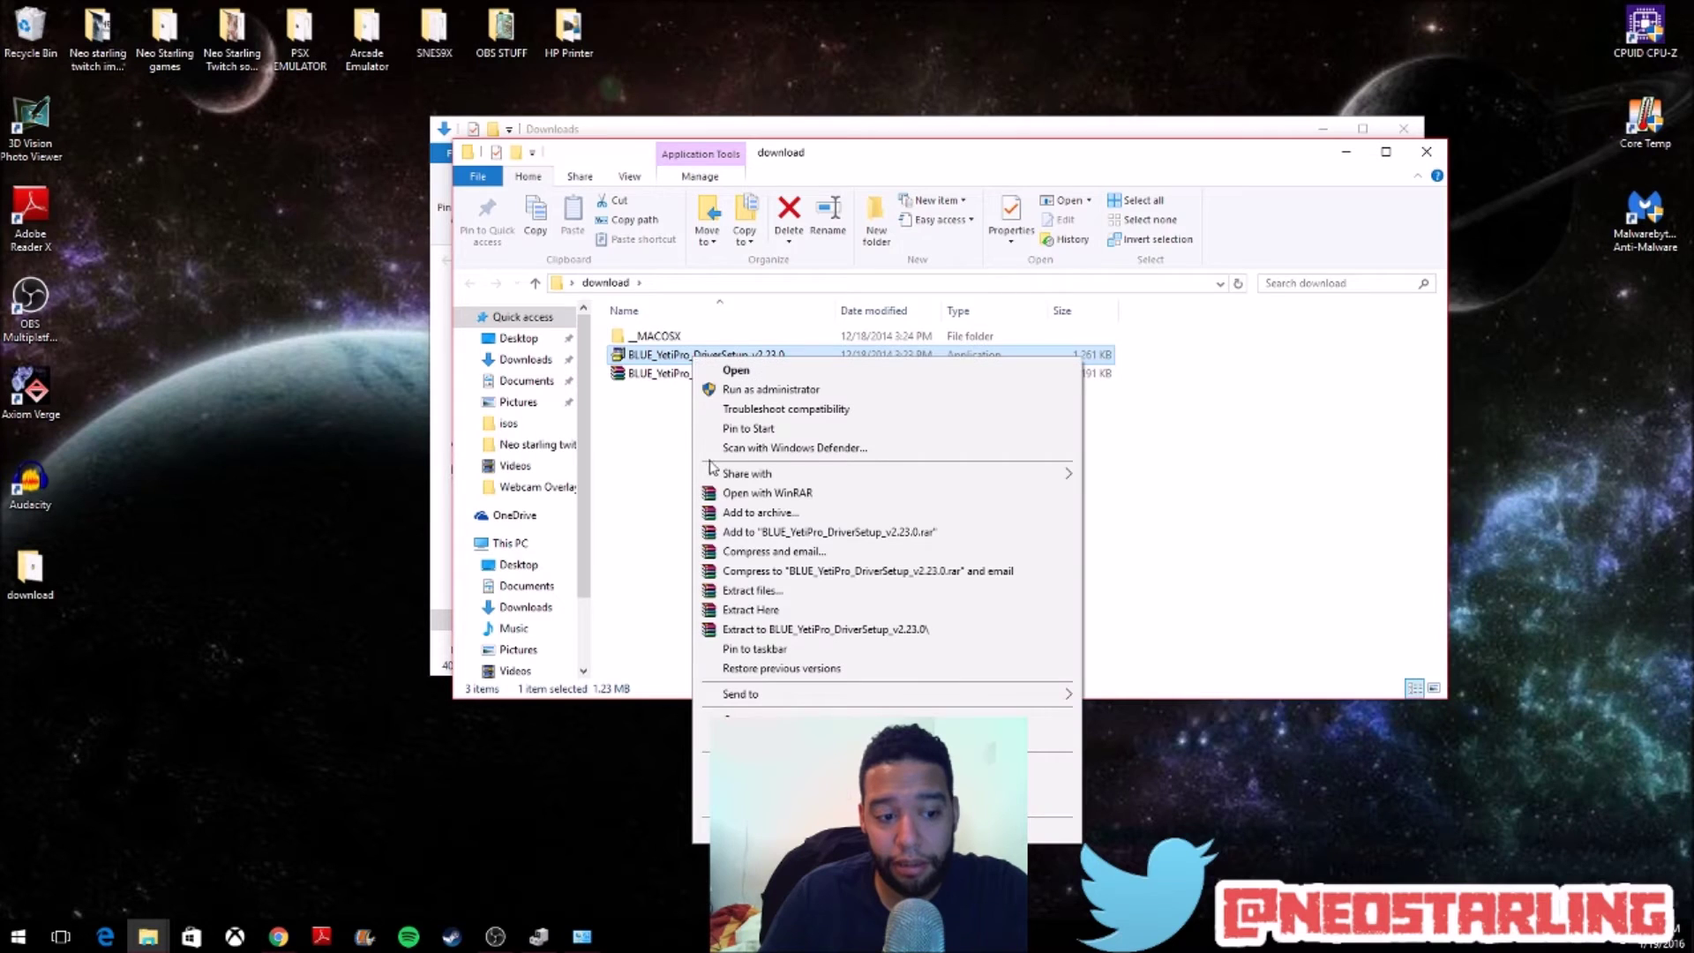
- Set BLUE_YetiPro_DriverSetup_v2.23.0 to run in Windows 7 compatibility mode and apply
key(r)
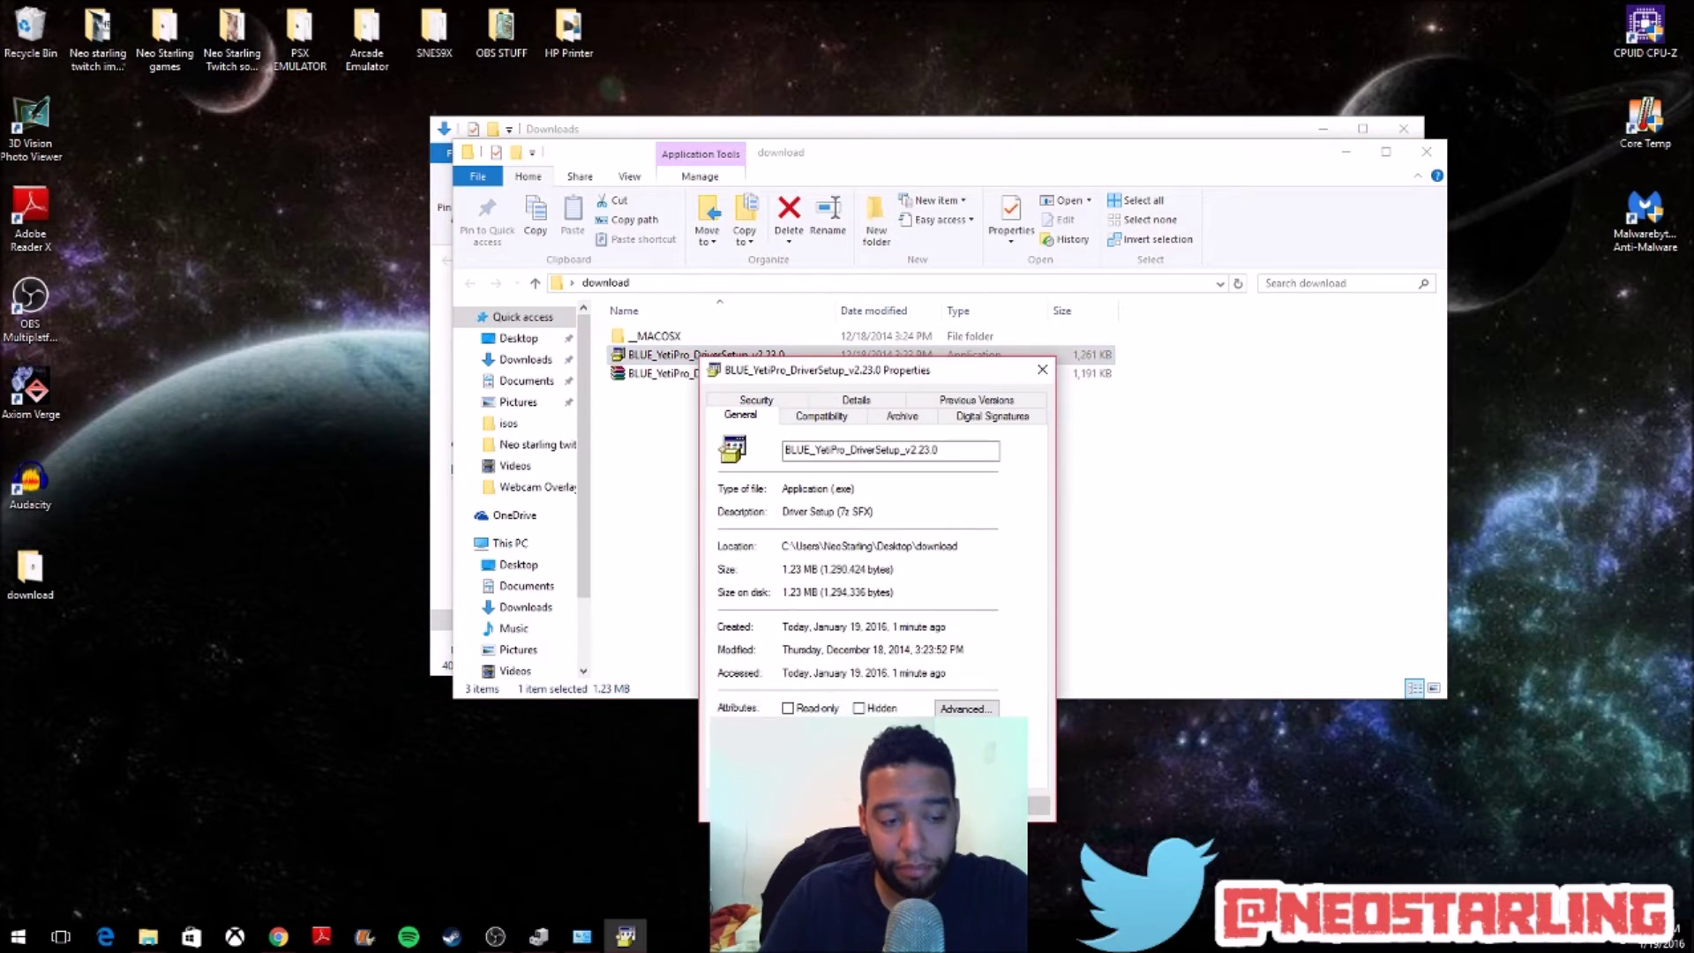
click(815, 423)
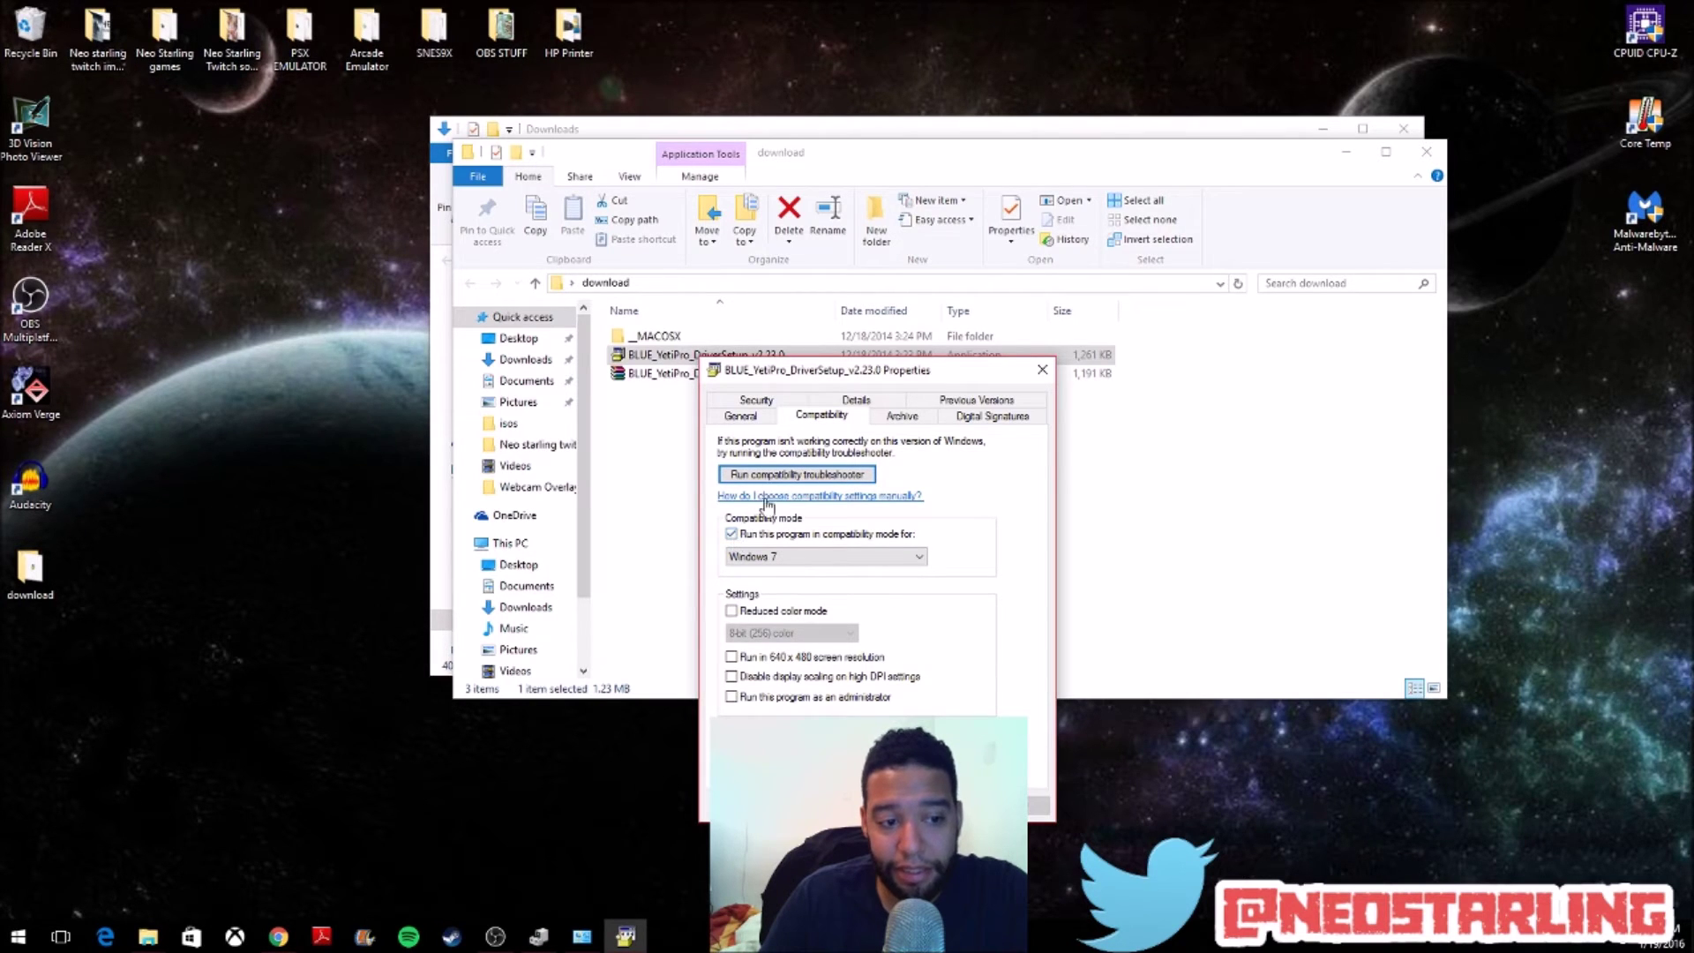
click(889, 560)
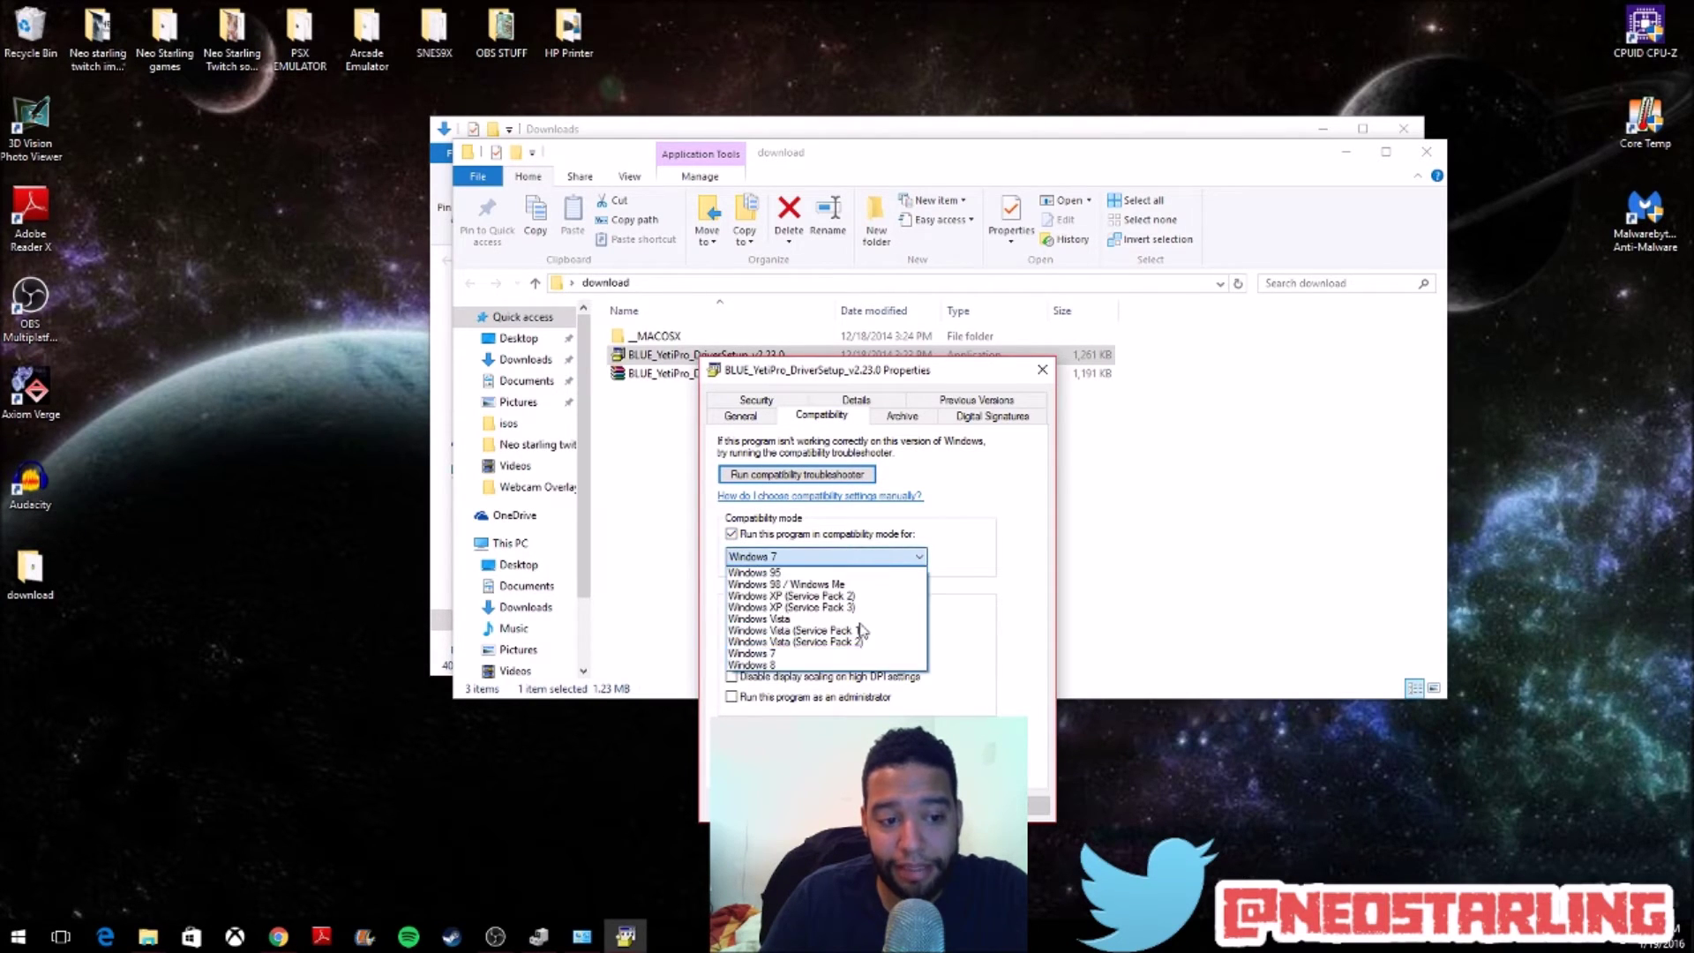
click(813, 669)
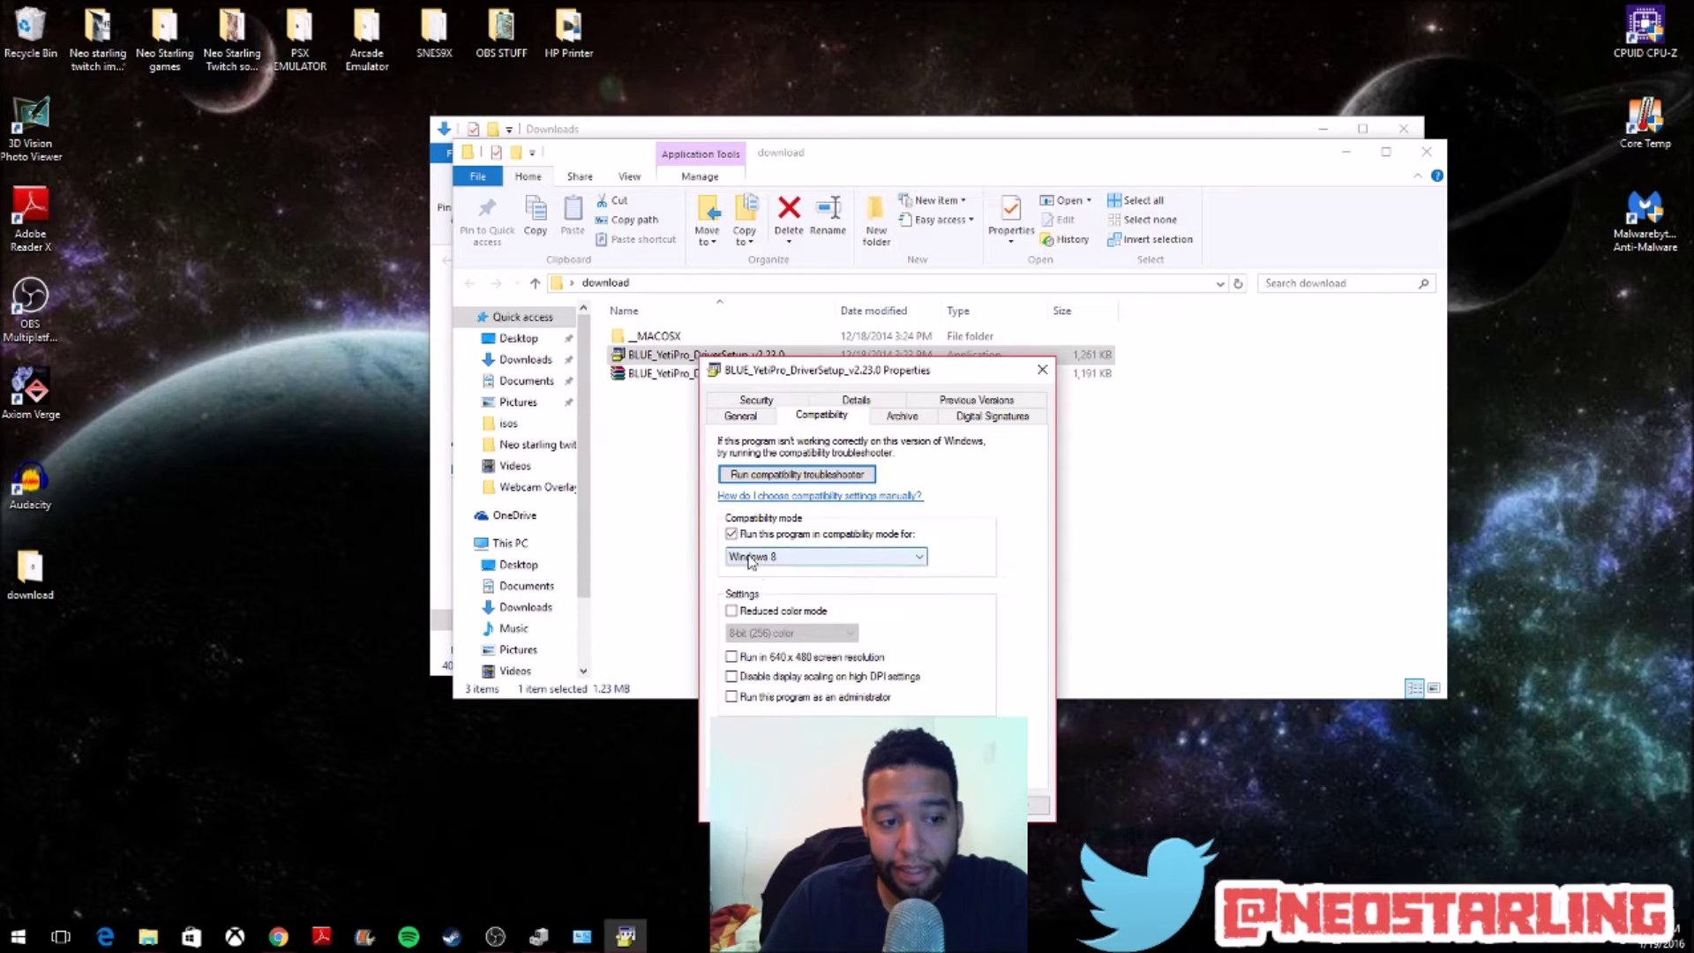
click(828, 559)
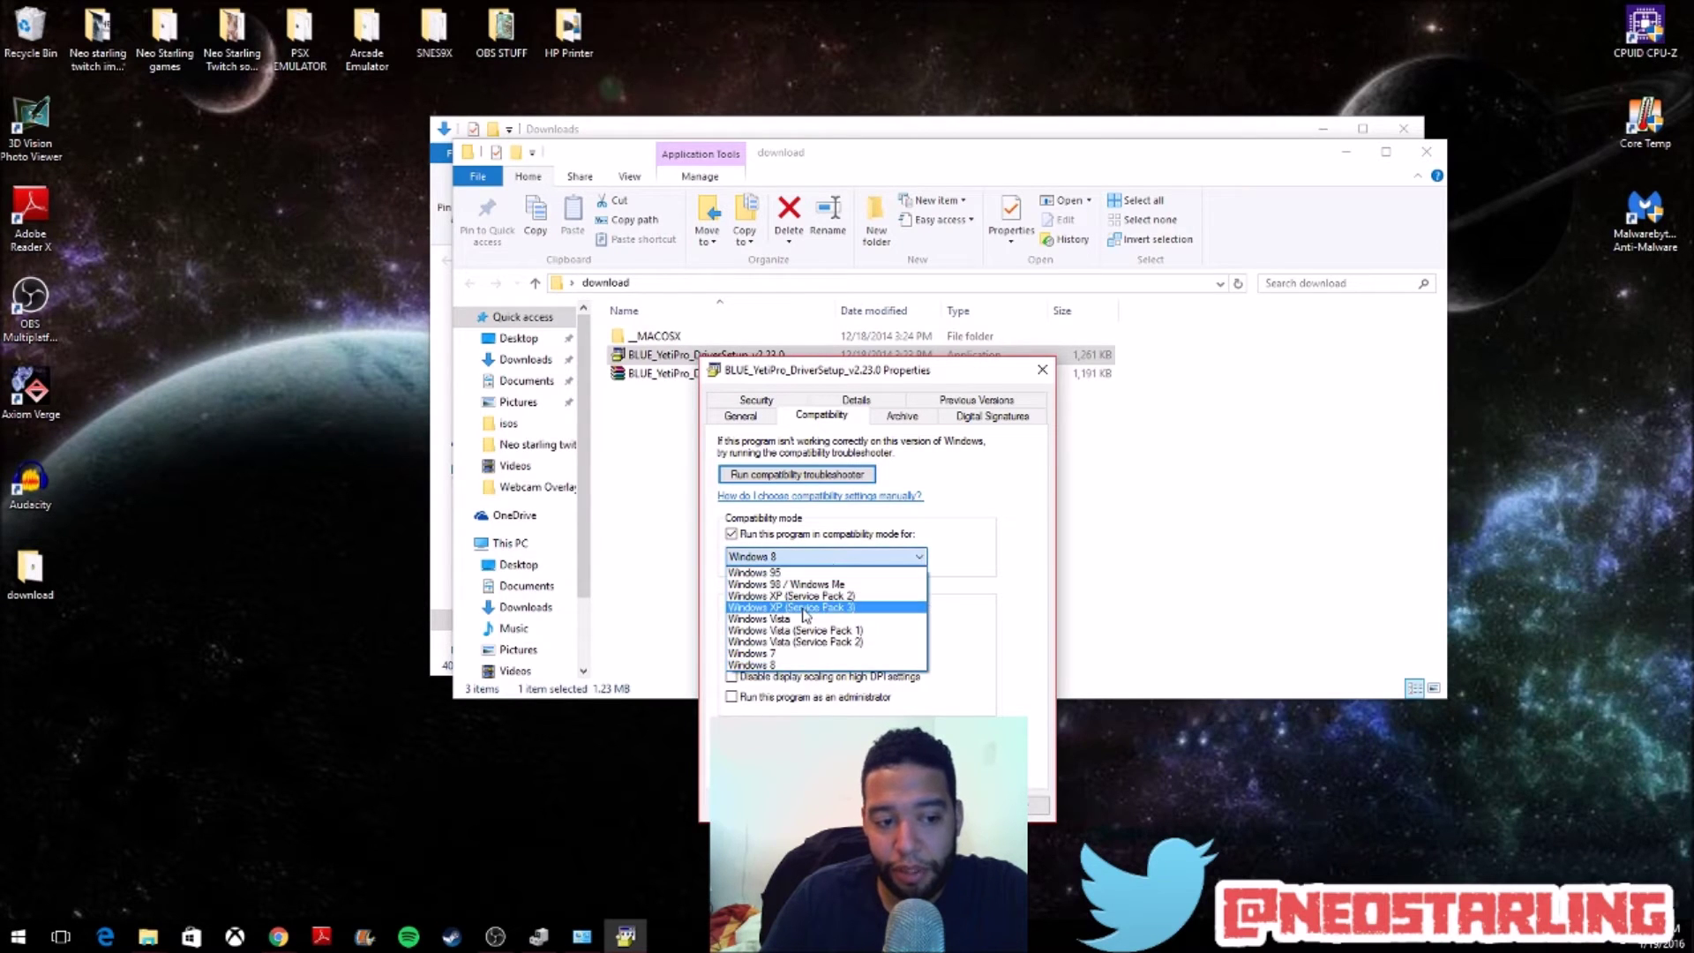
click(794, 654)
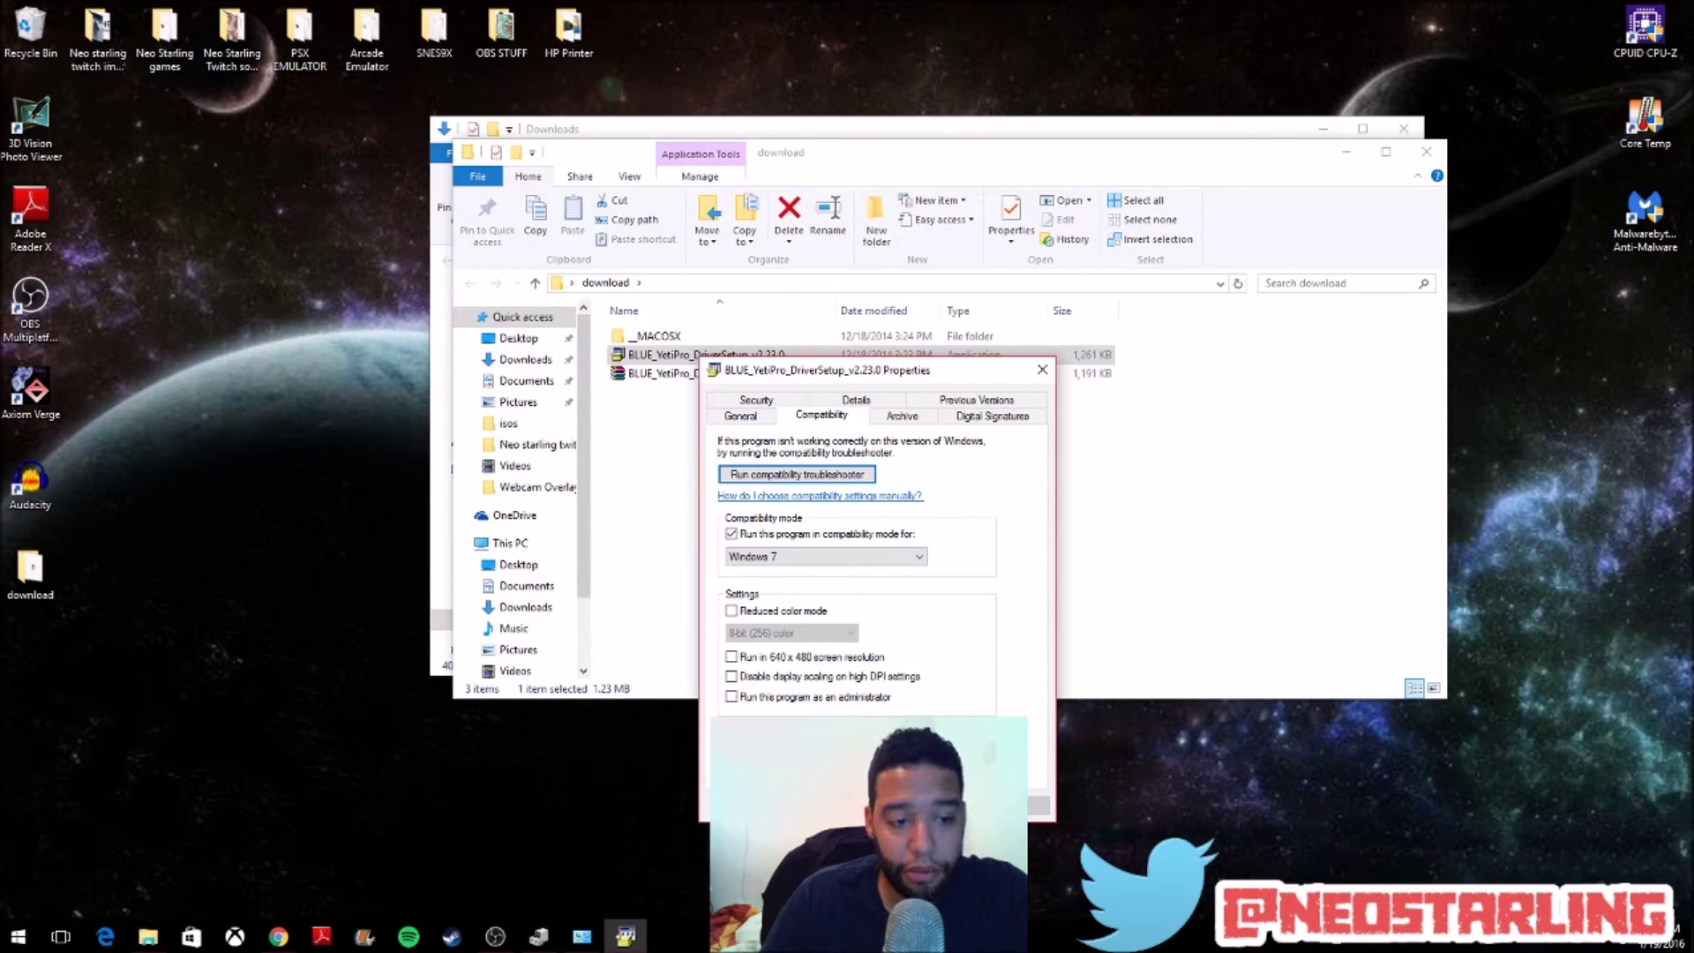
key(Return)
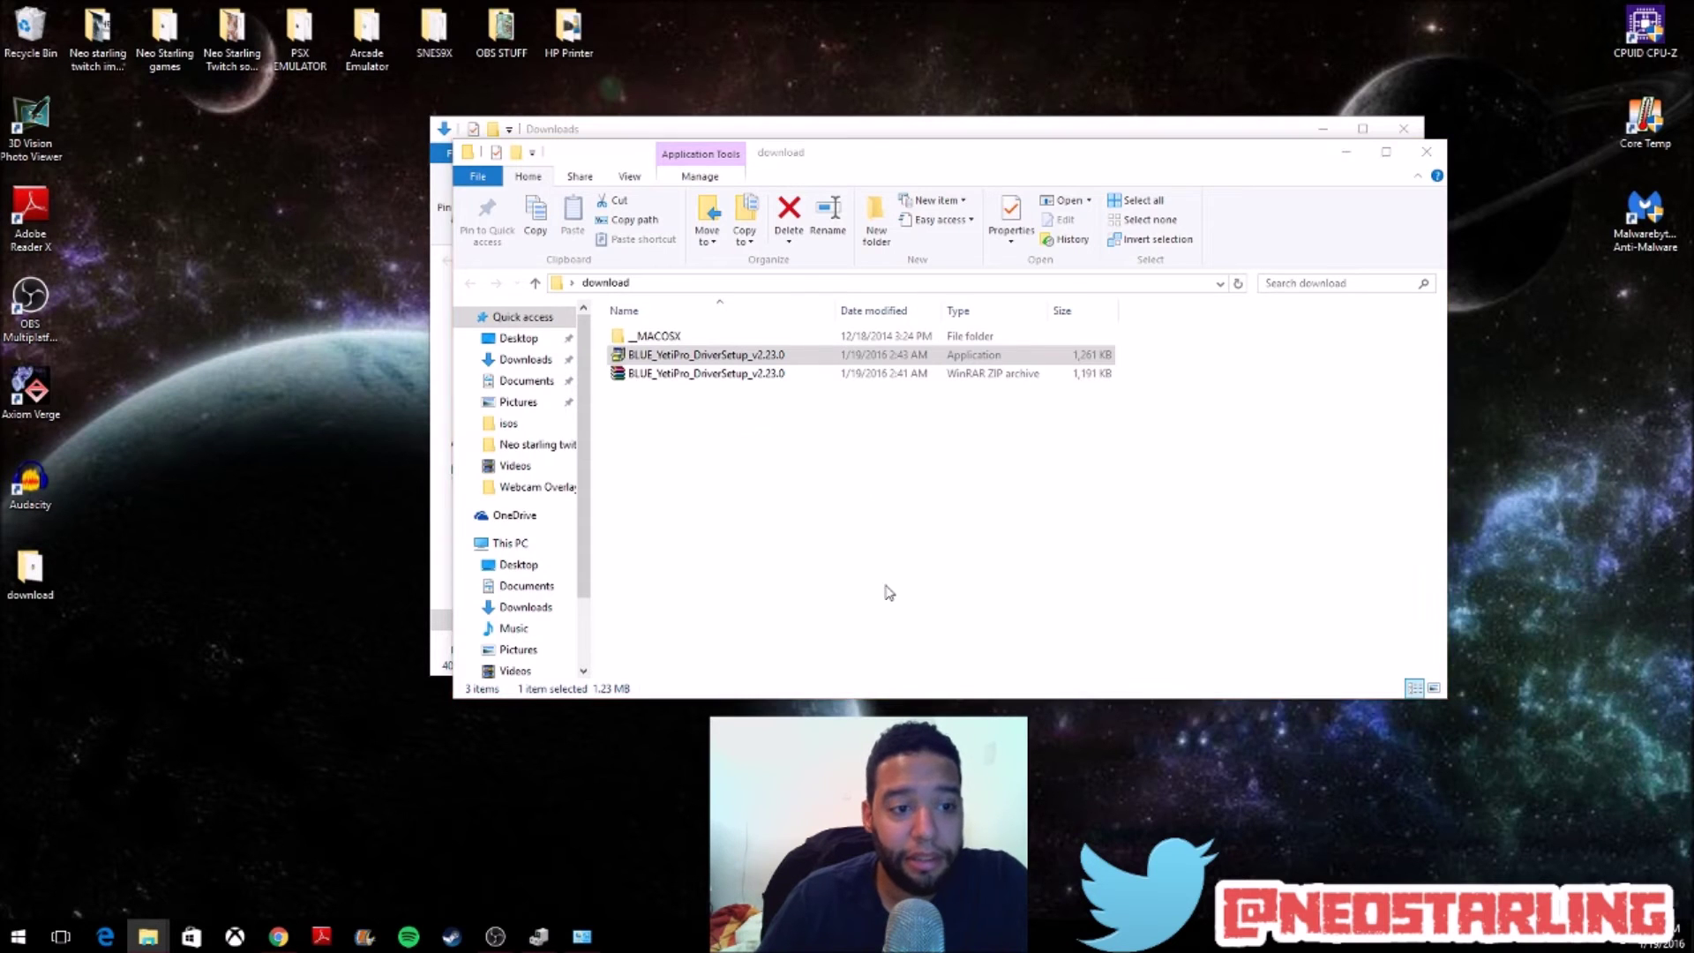
- Install Yeti Pro Driver v2.23.0 and finish the setup wizard
click(940, 609)
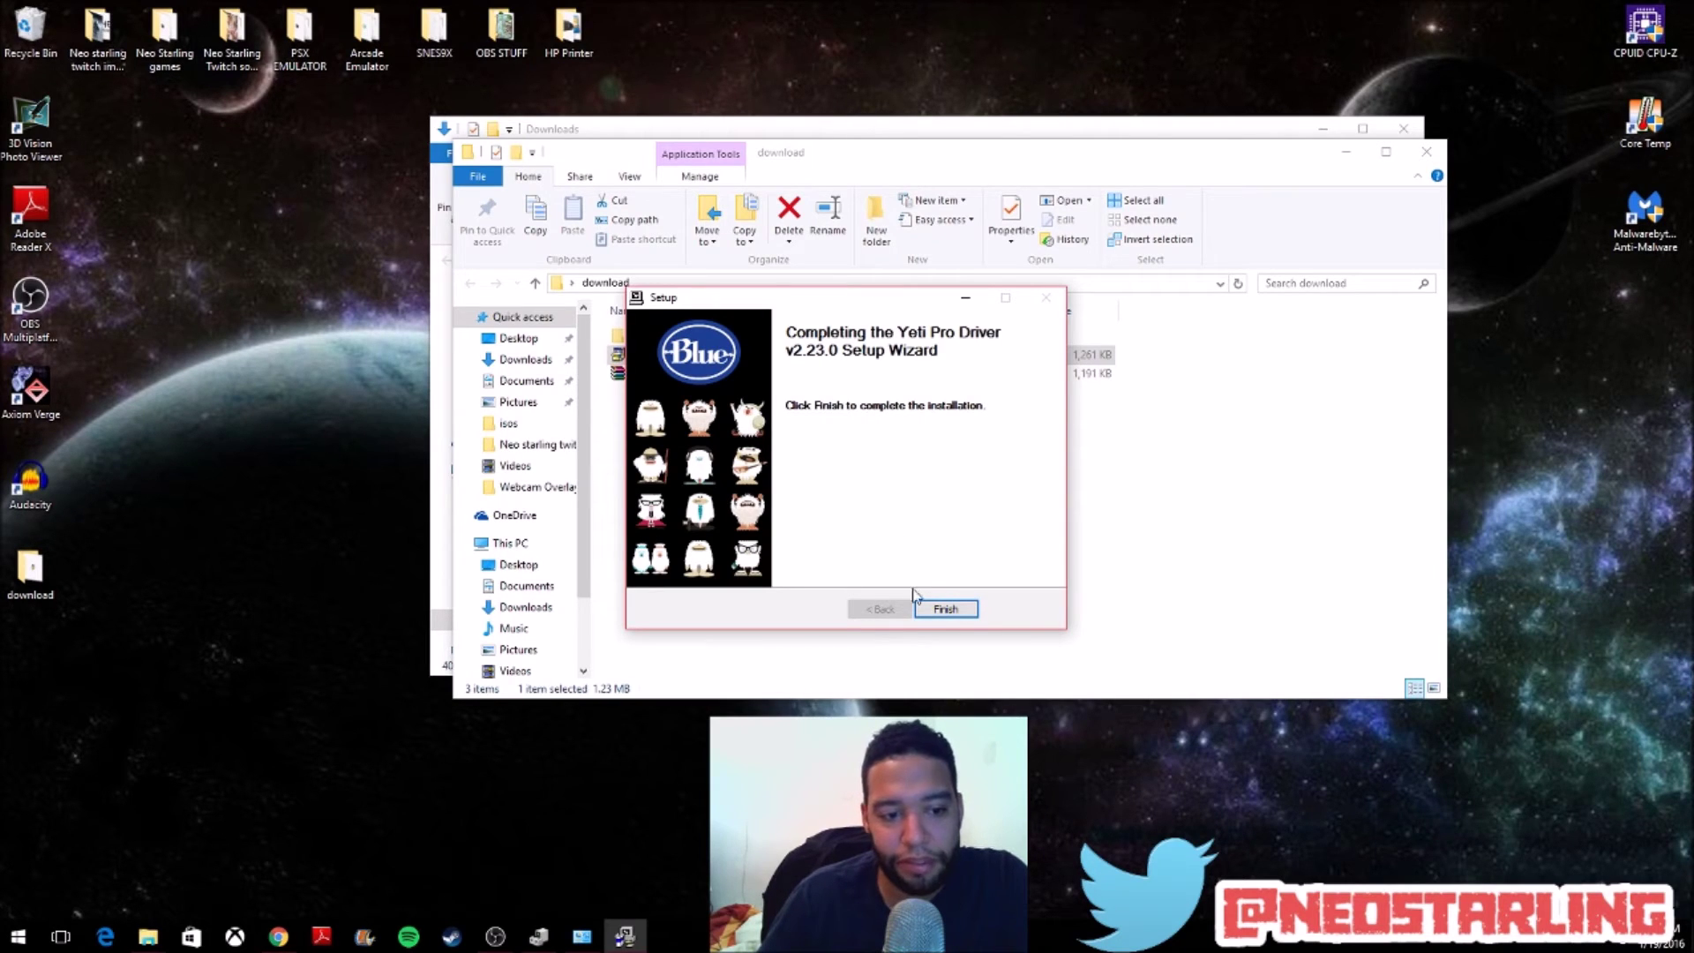
click(945, 609)
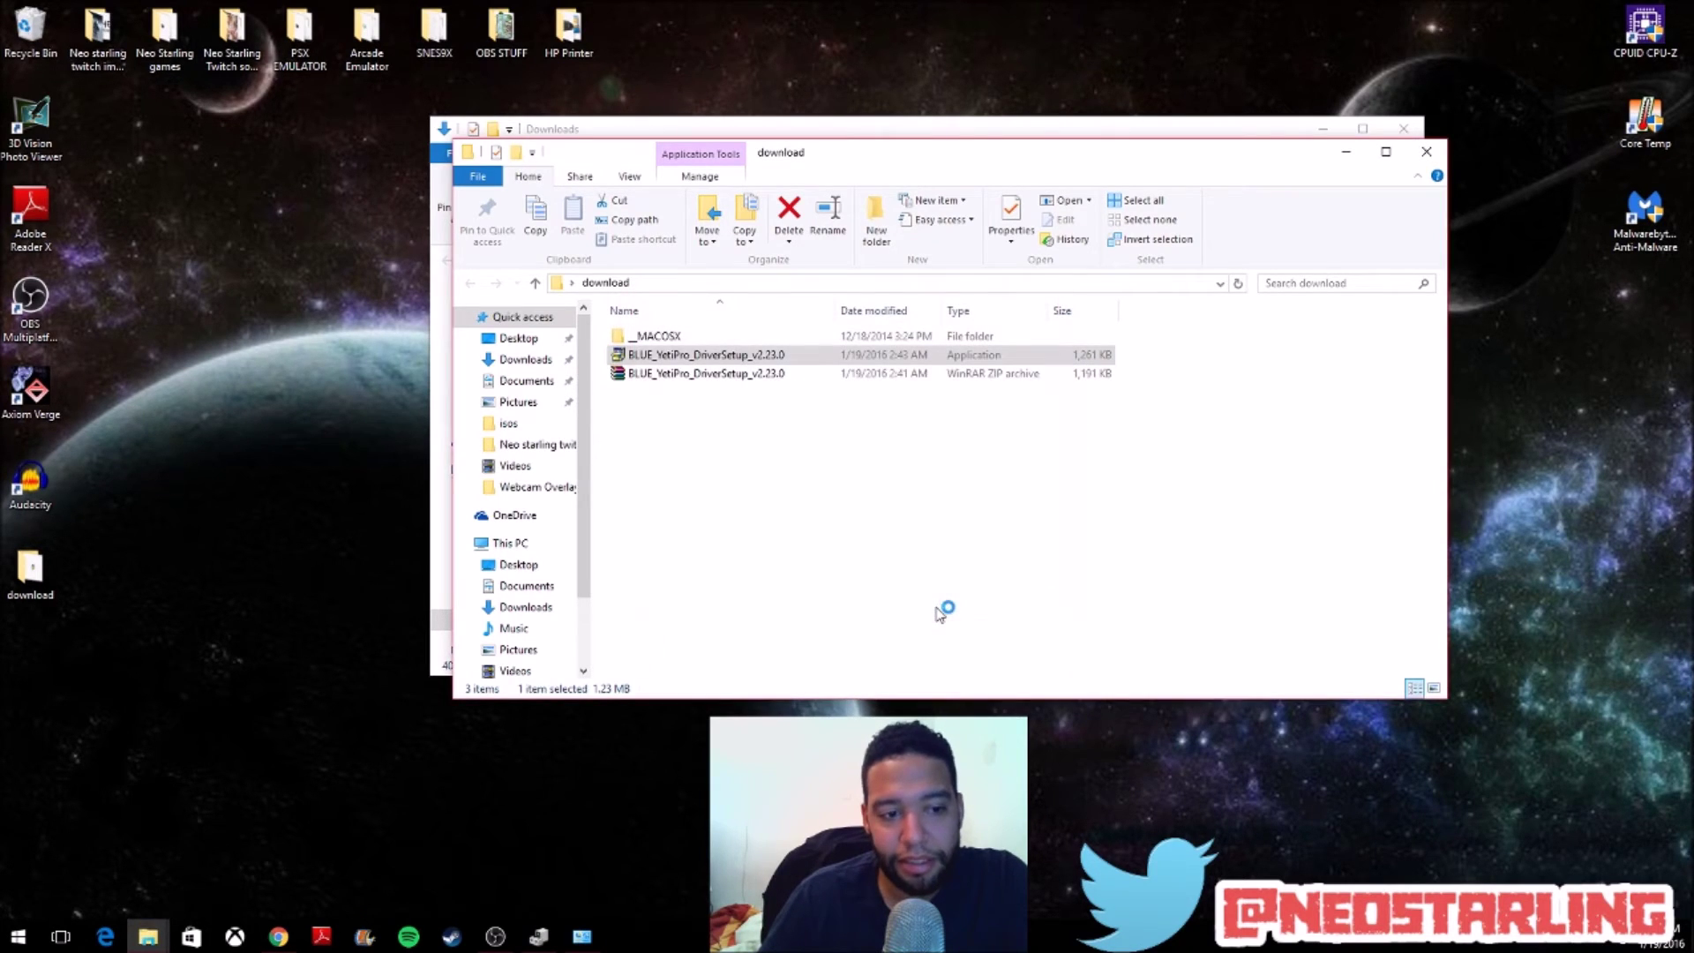
- Decline the restart, confirm BLUE Yeti PRO under Sound, video and game controllers, and close Device Manager
right_click(20, 939)
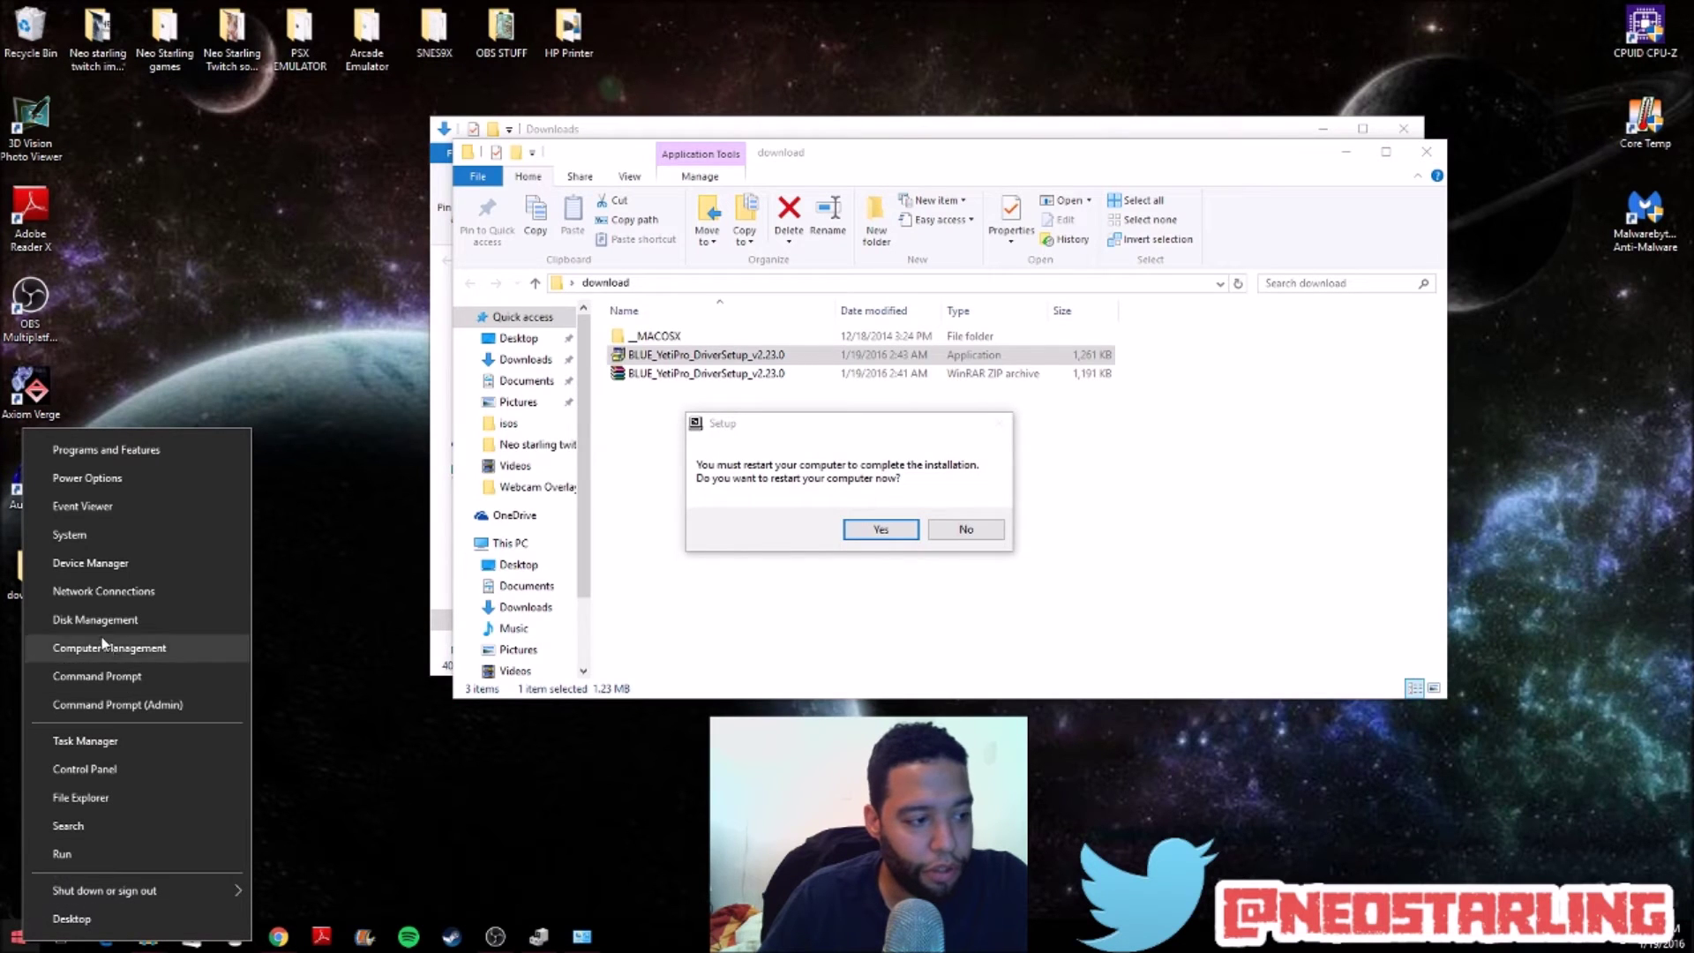
click(106, 565)
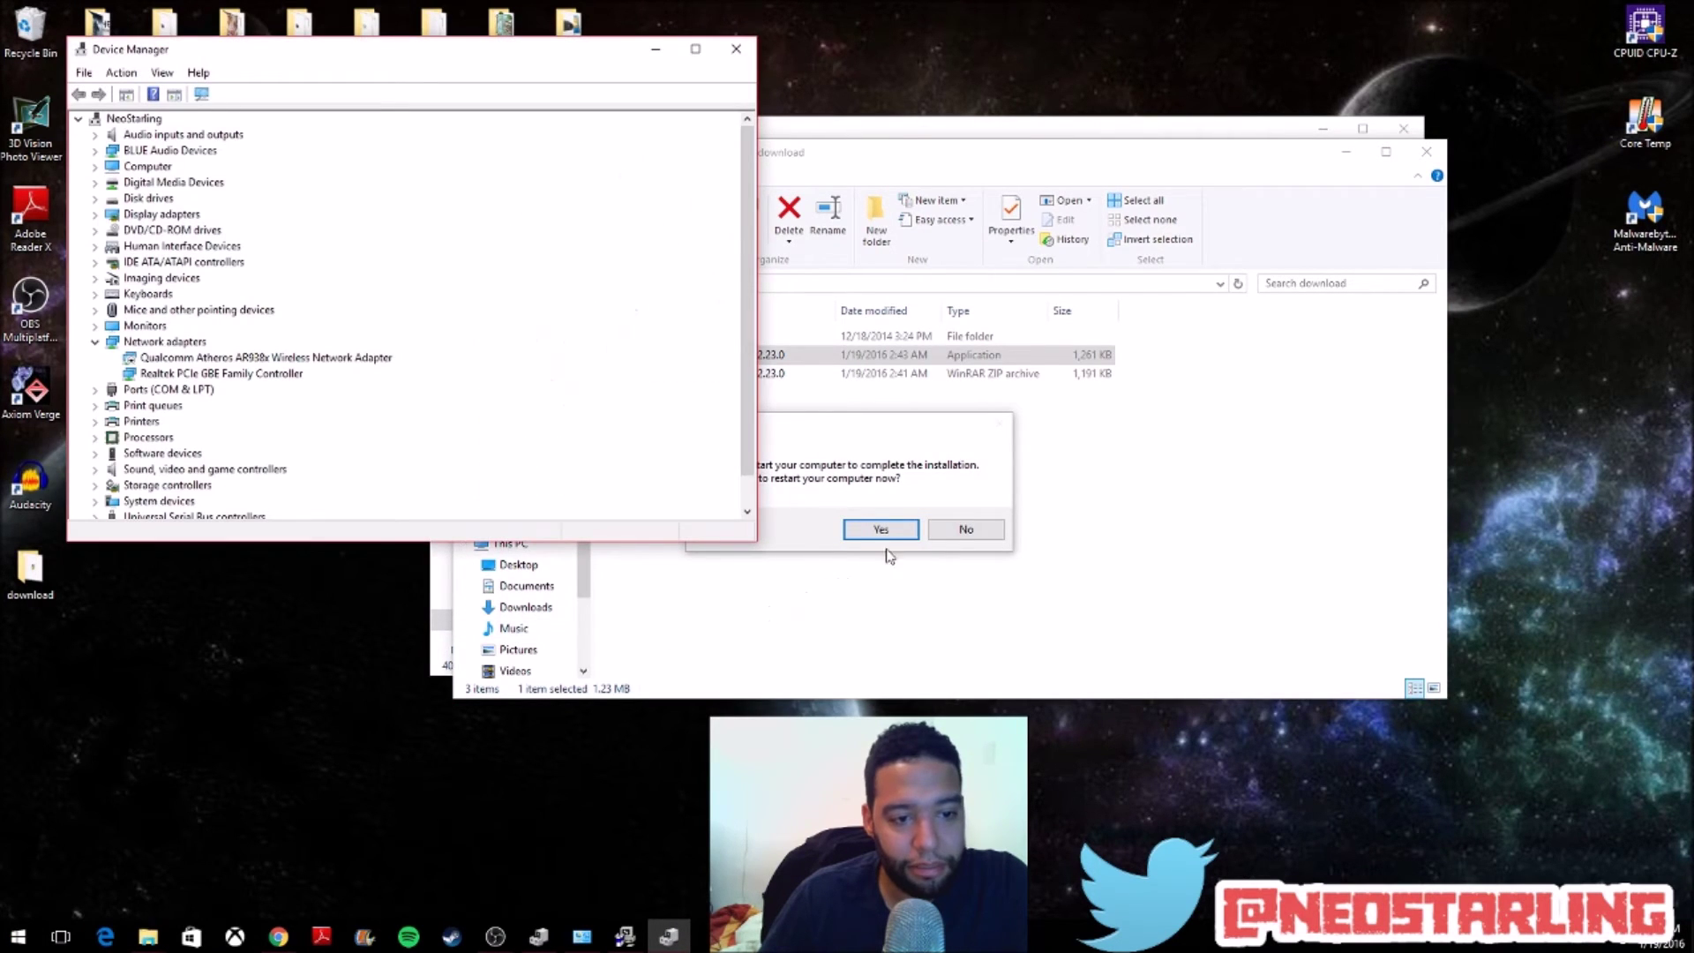
click(972, 533)
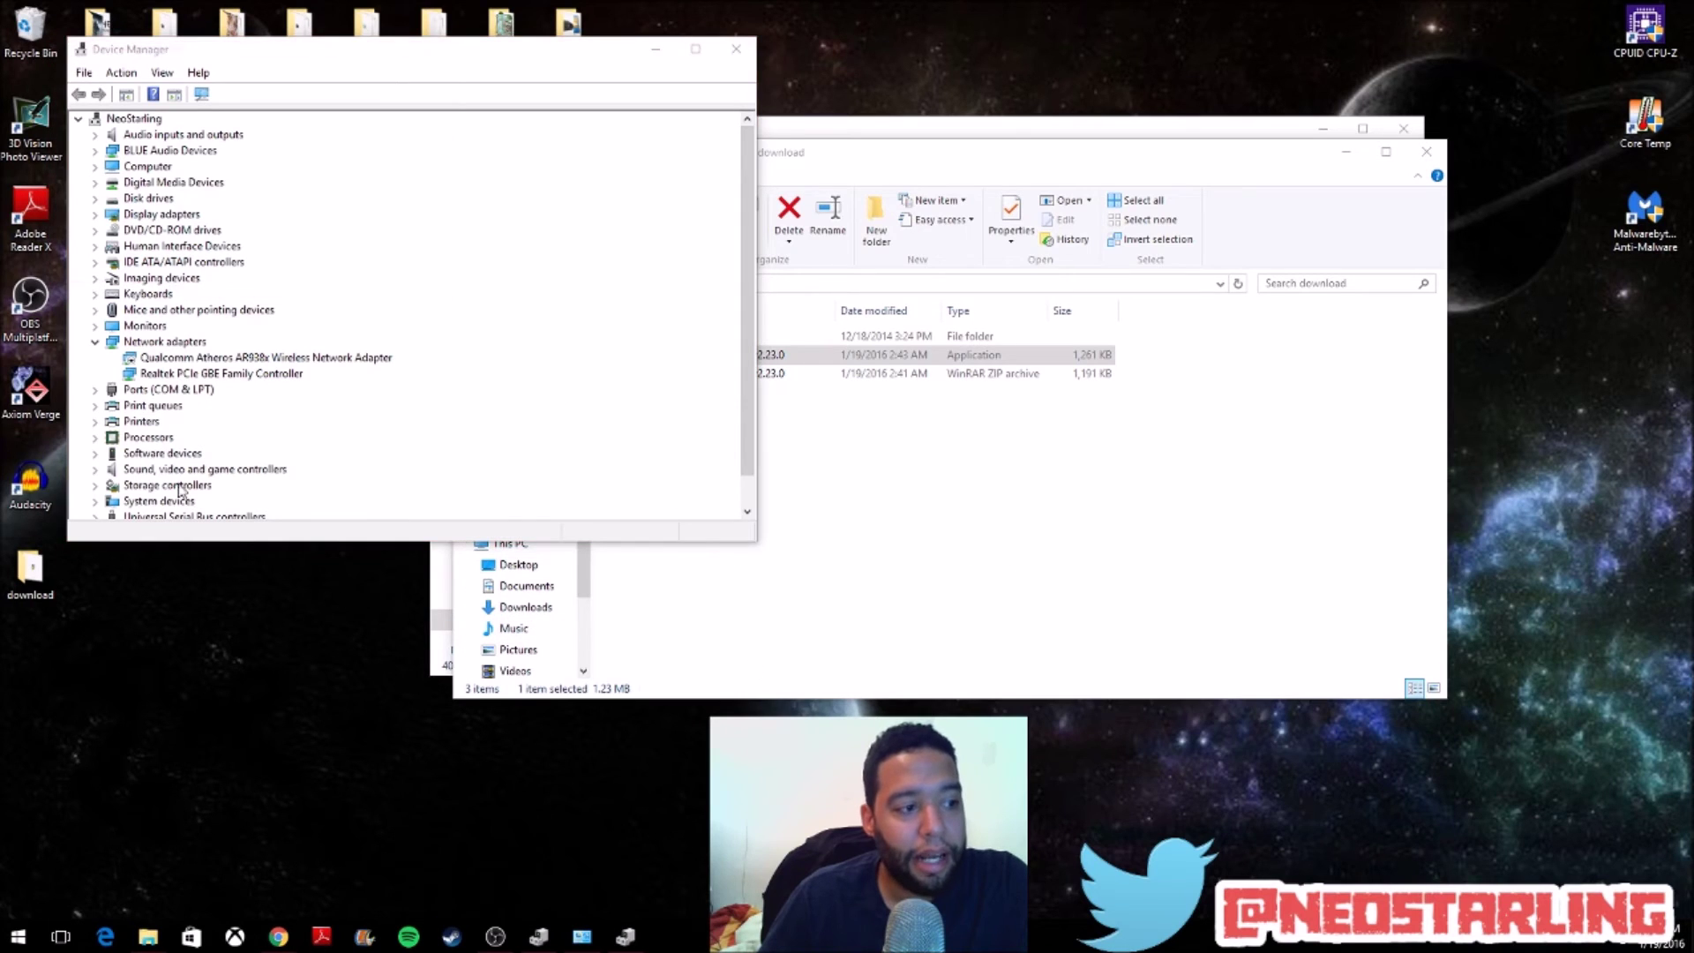
click(96, 470)
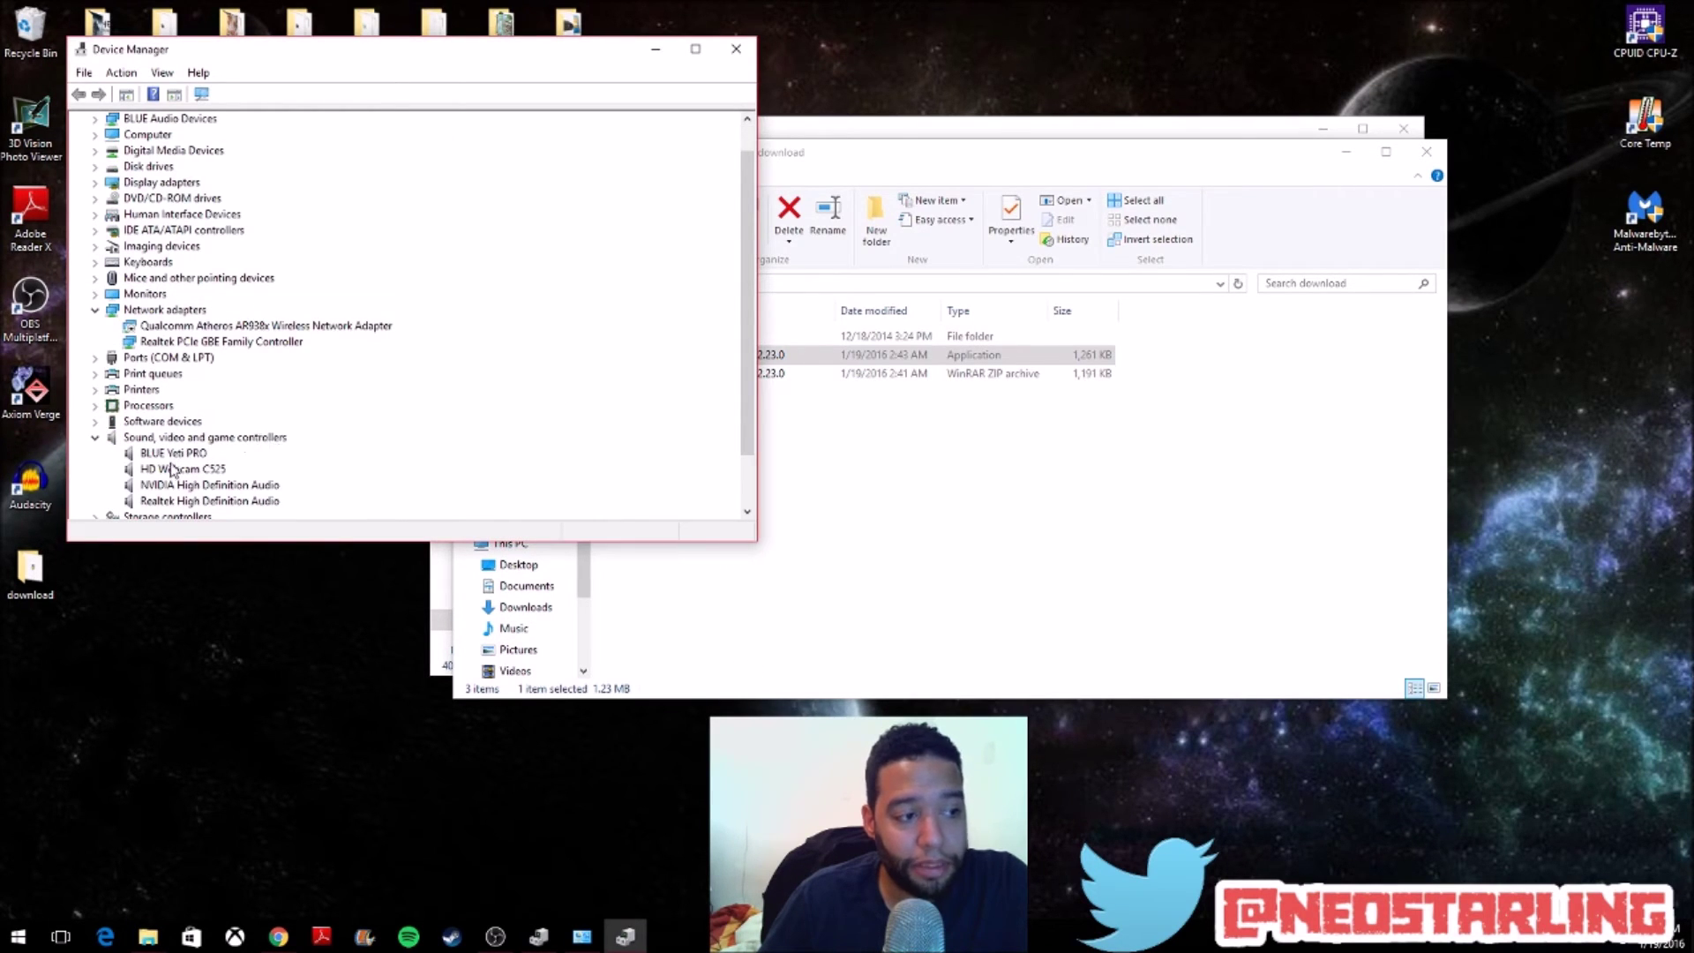
click(736, 49)
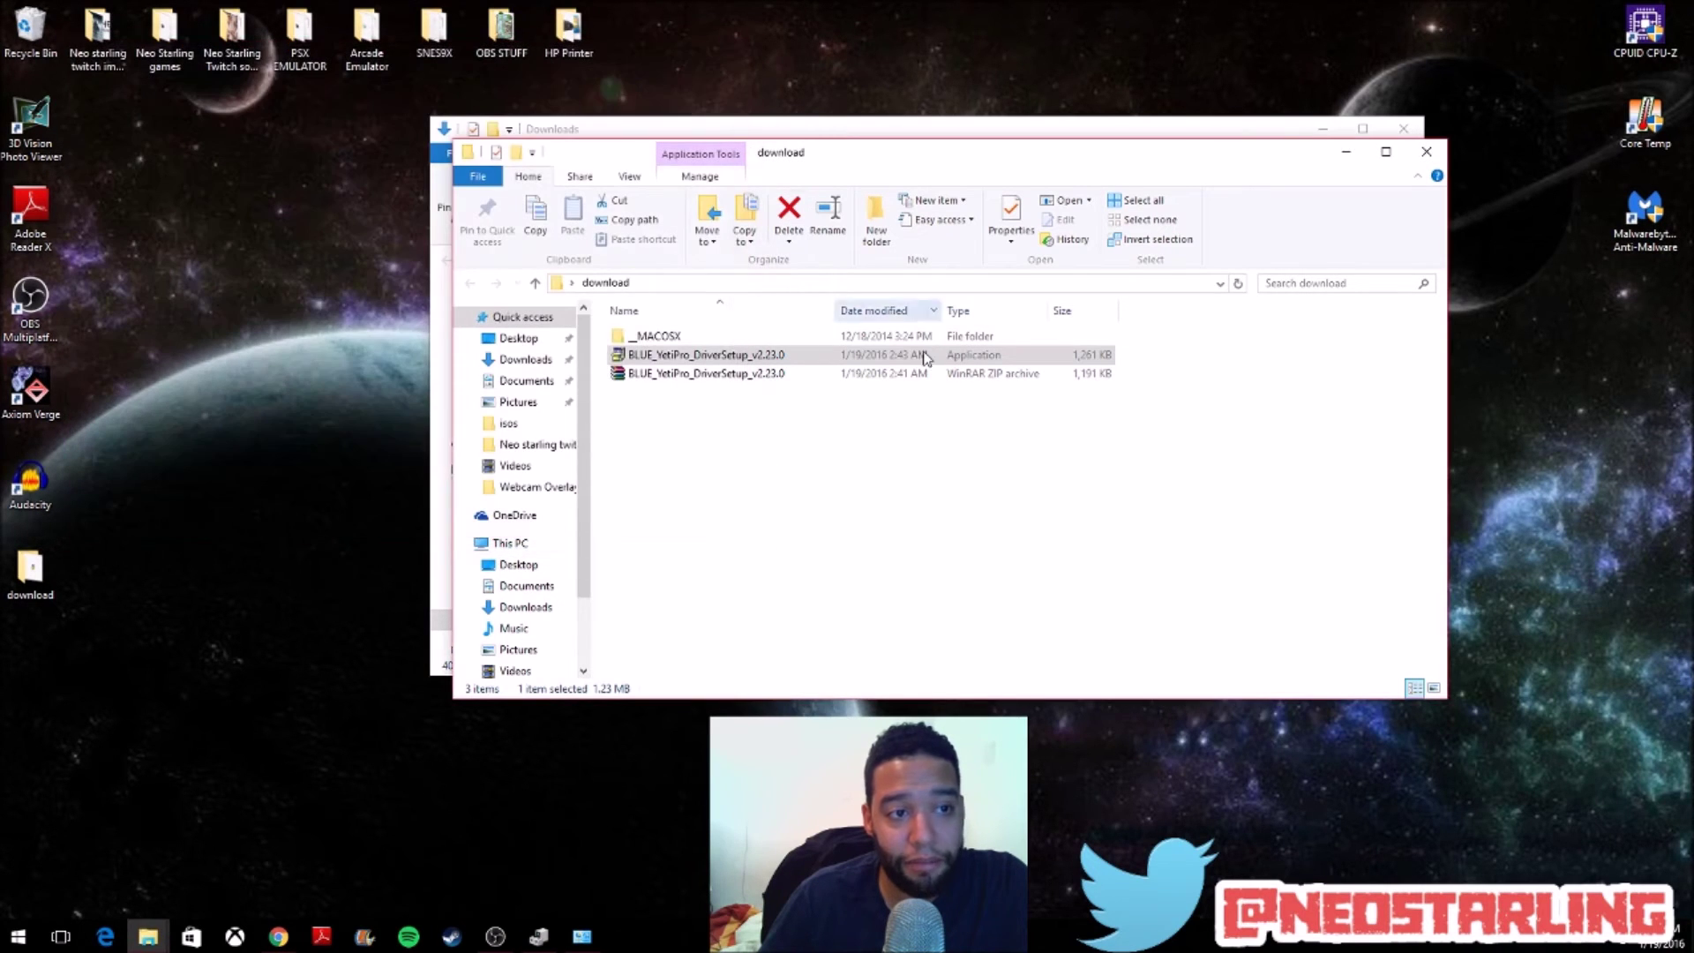
right_click(1603, 945)
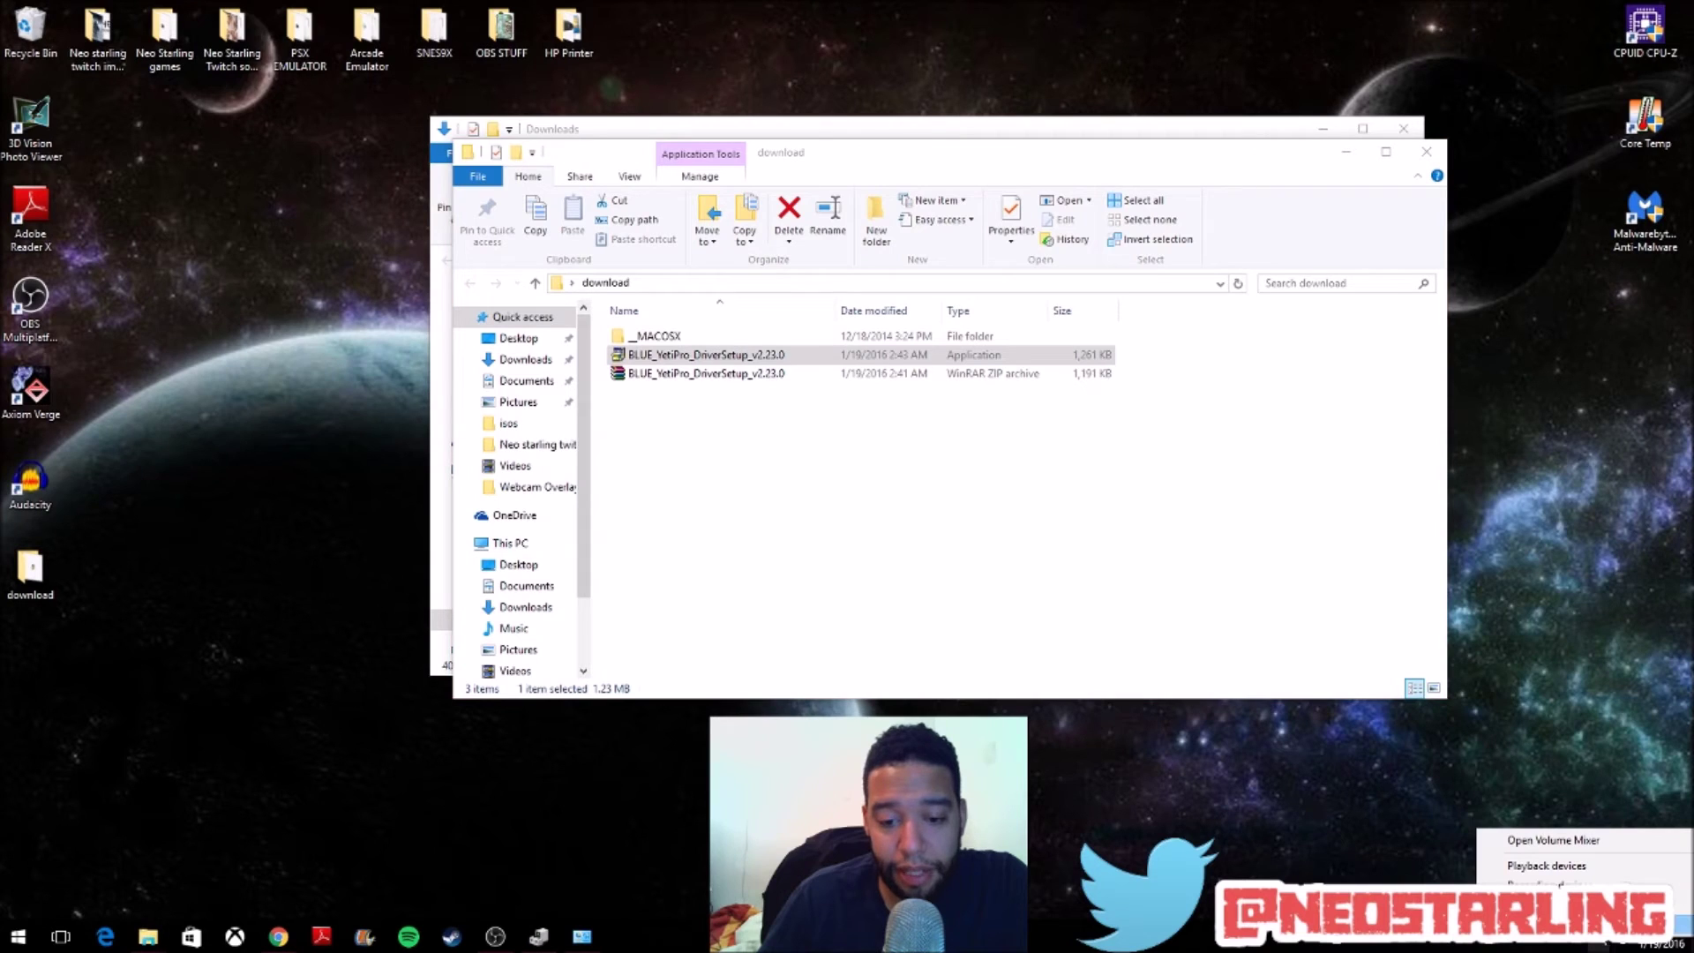
- Check the Recording list shows BLUE Yeti PRO as default microphone, then close Sound settings
click(1598, 872)
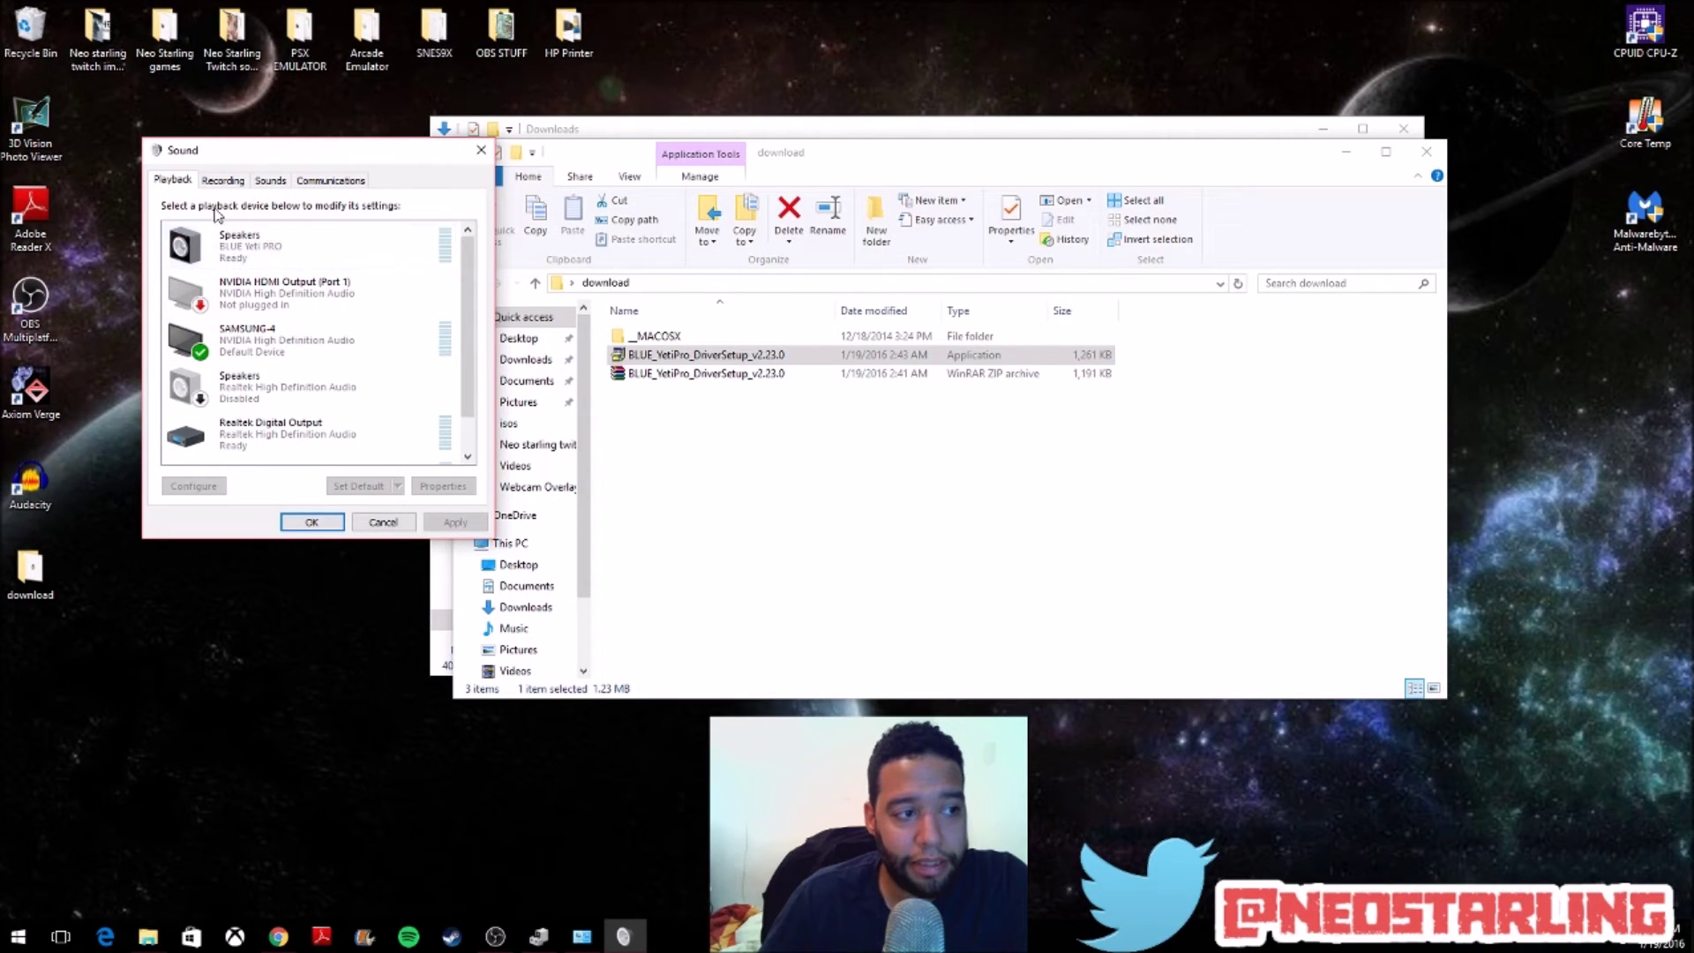
click(217, 180)
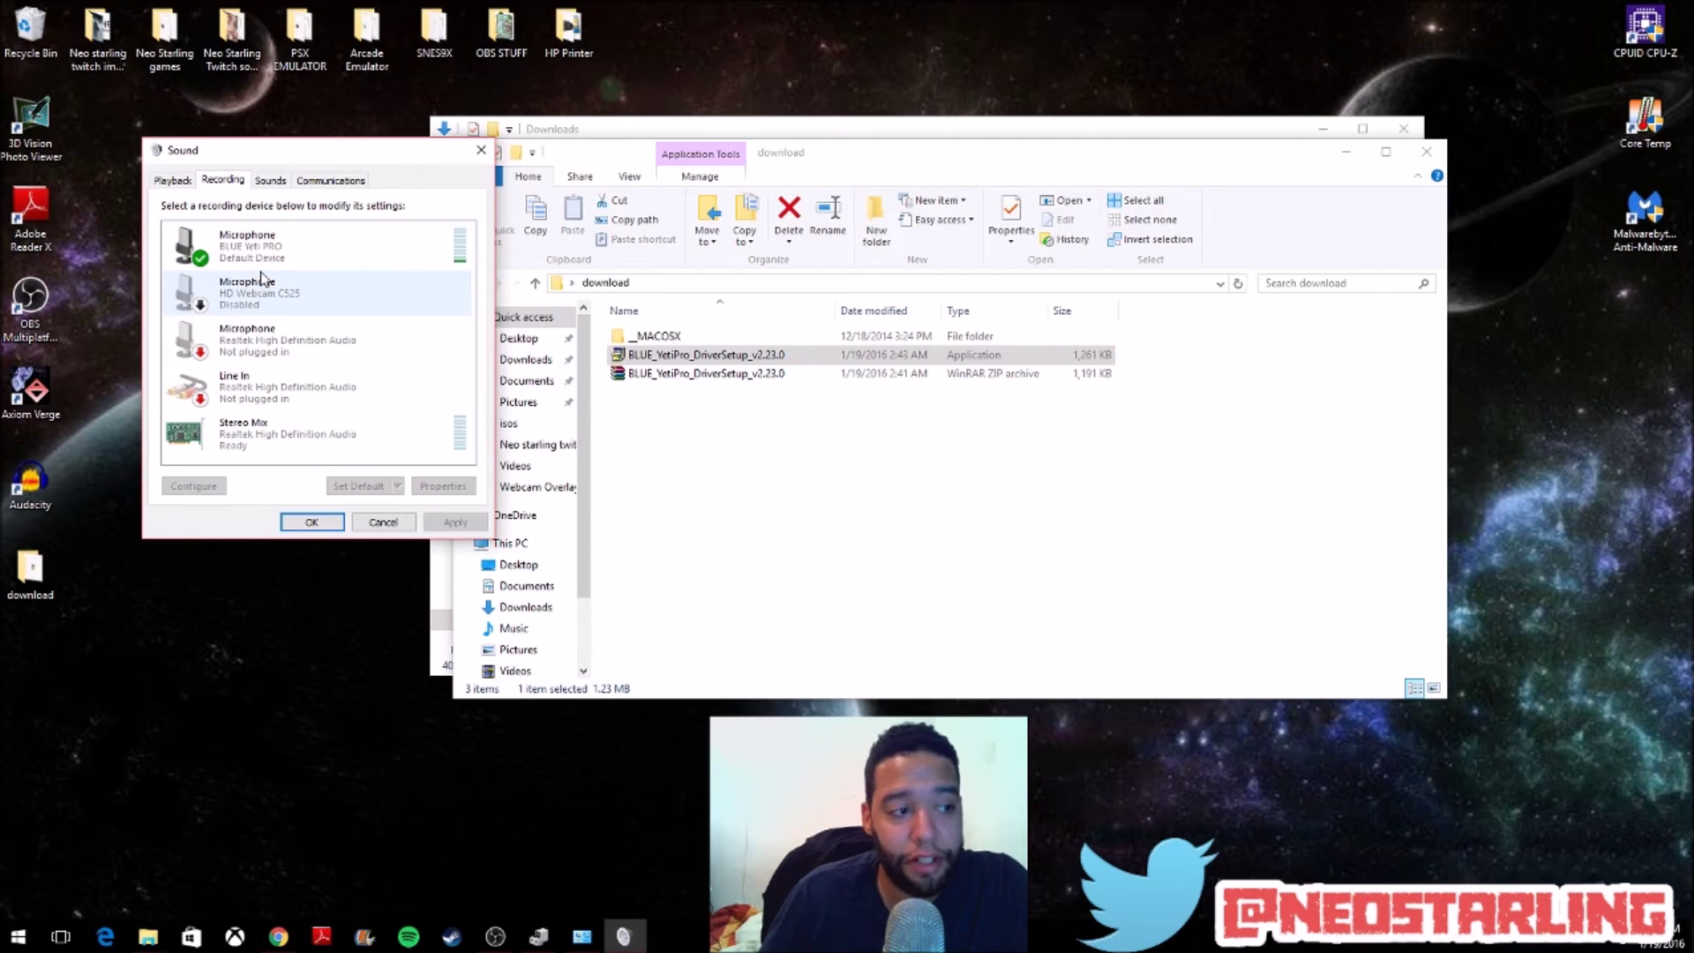
click(312, 523)
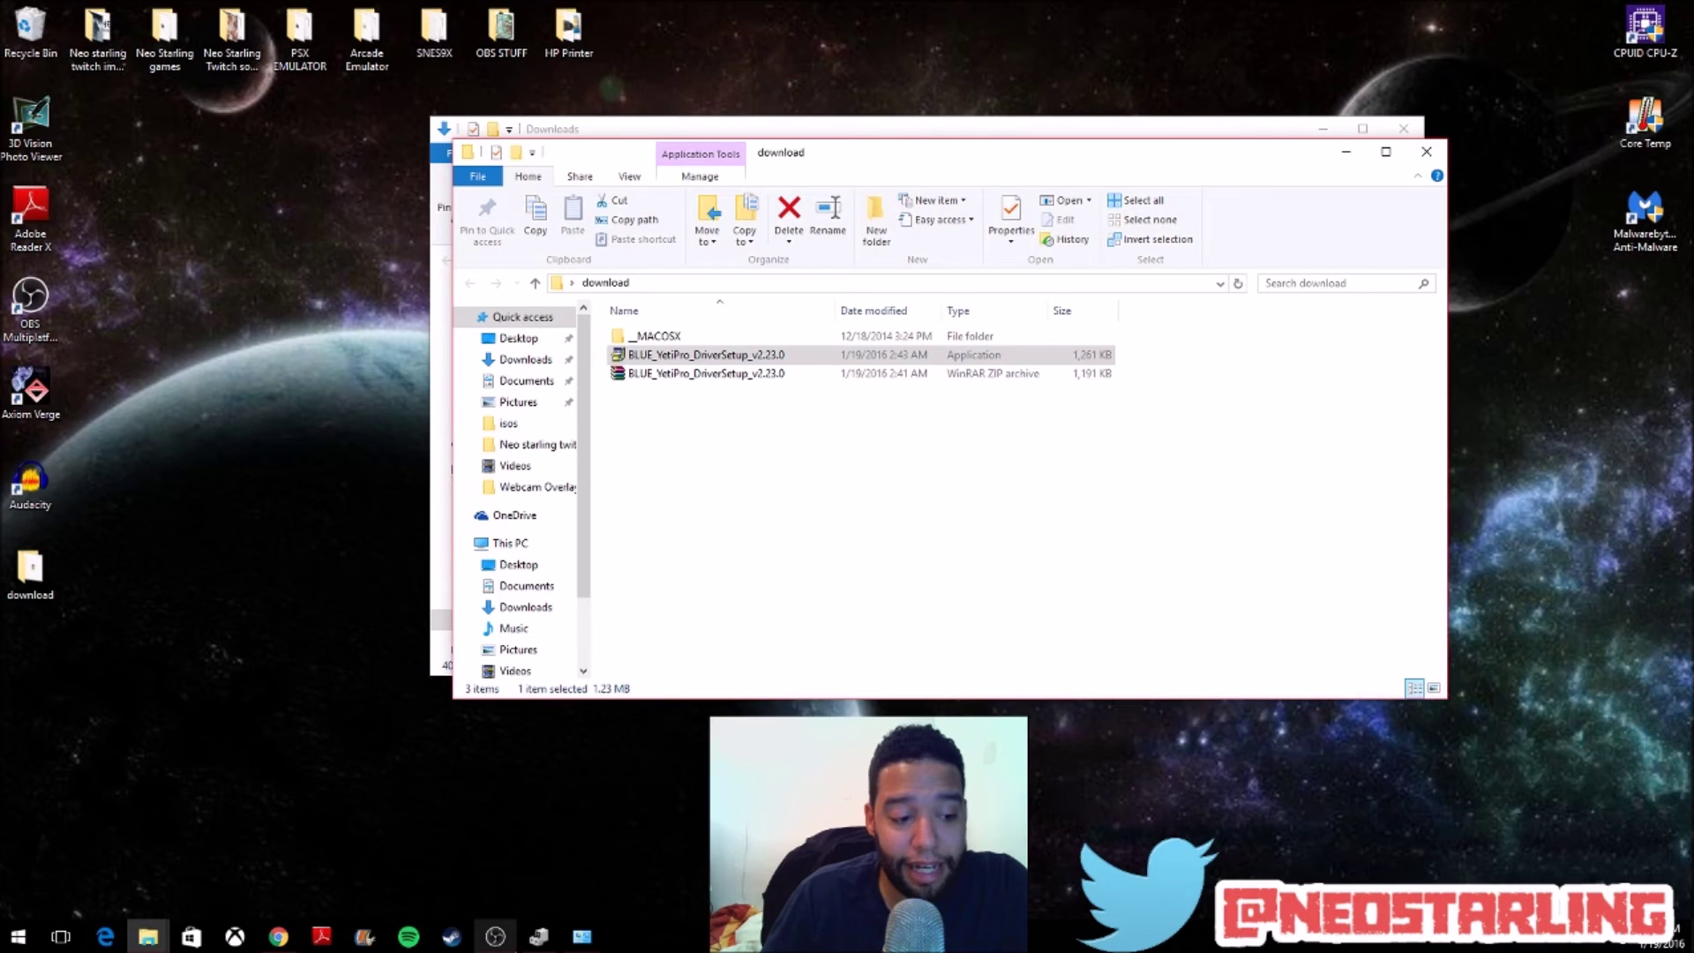
- Minimise Device Manager and bring the System page with Windows 10 Pro details forward
click(537, 938)
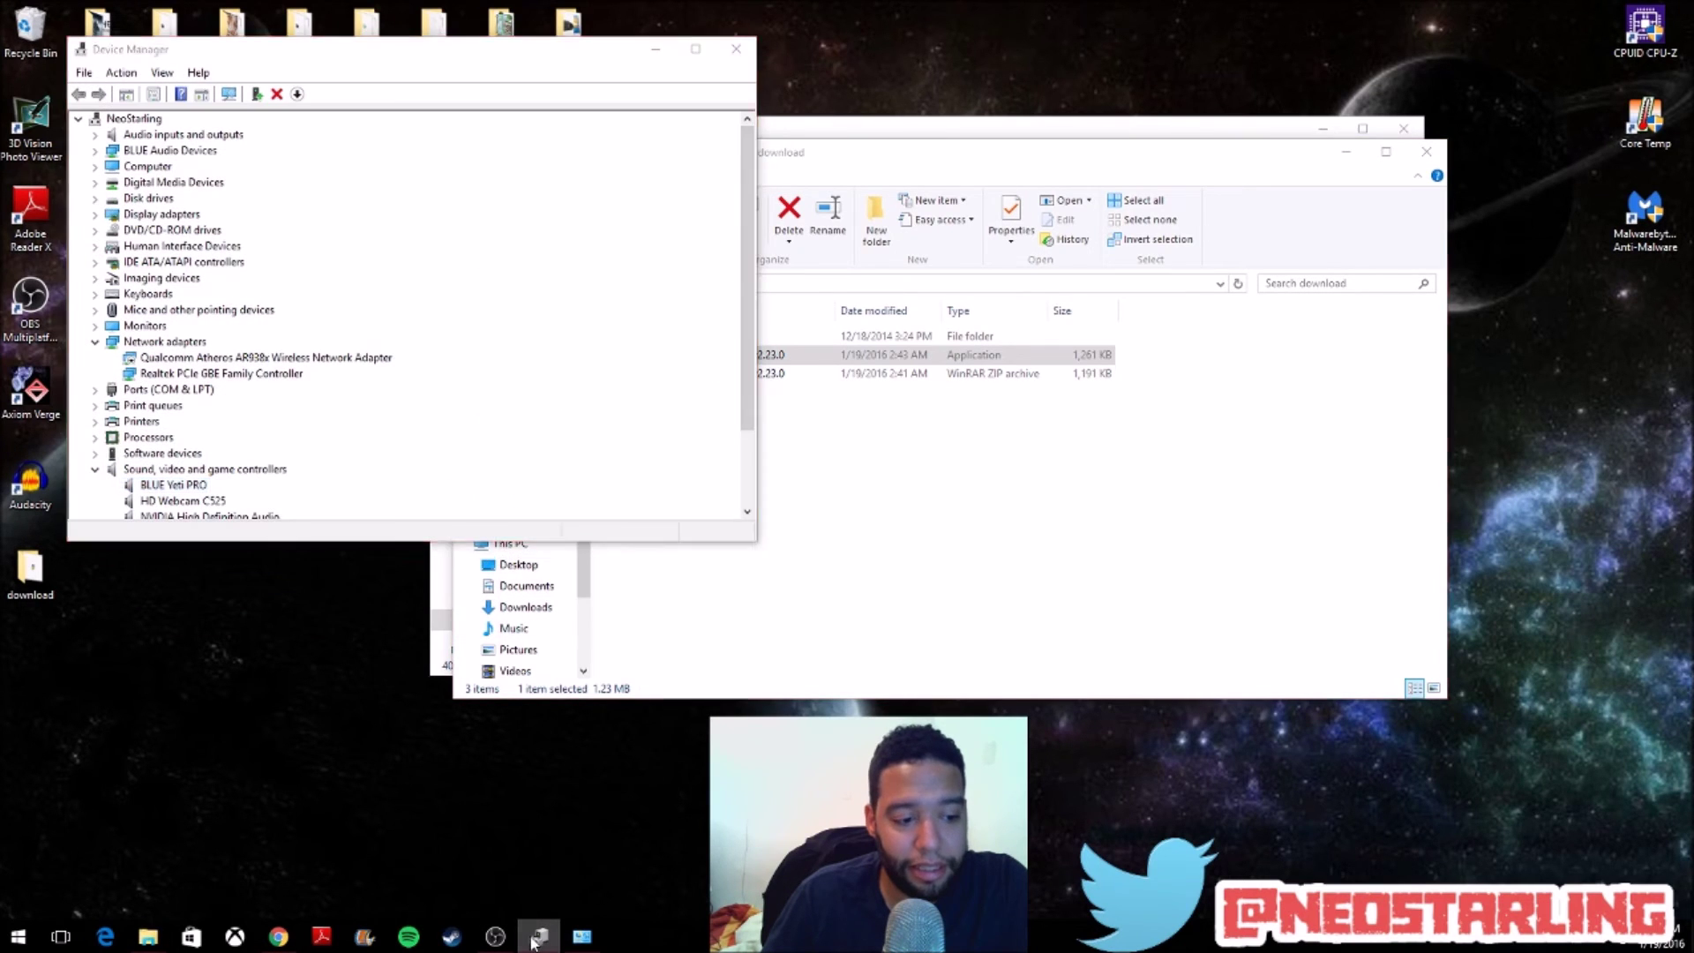
click(537, 939)
click(582, 937)
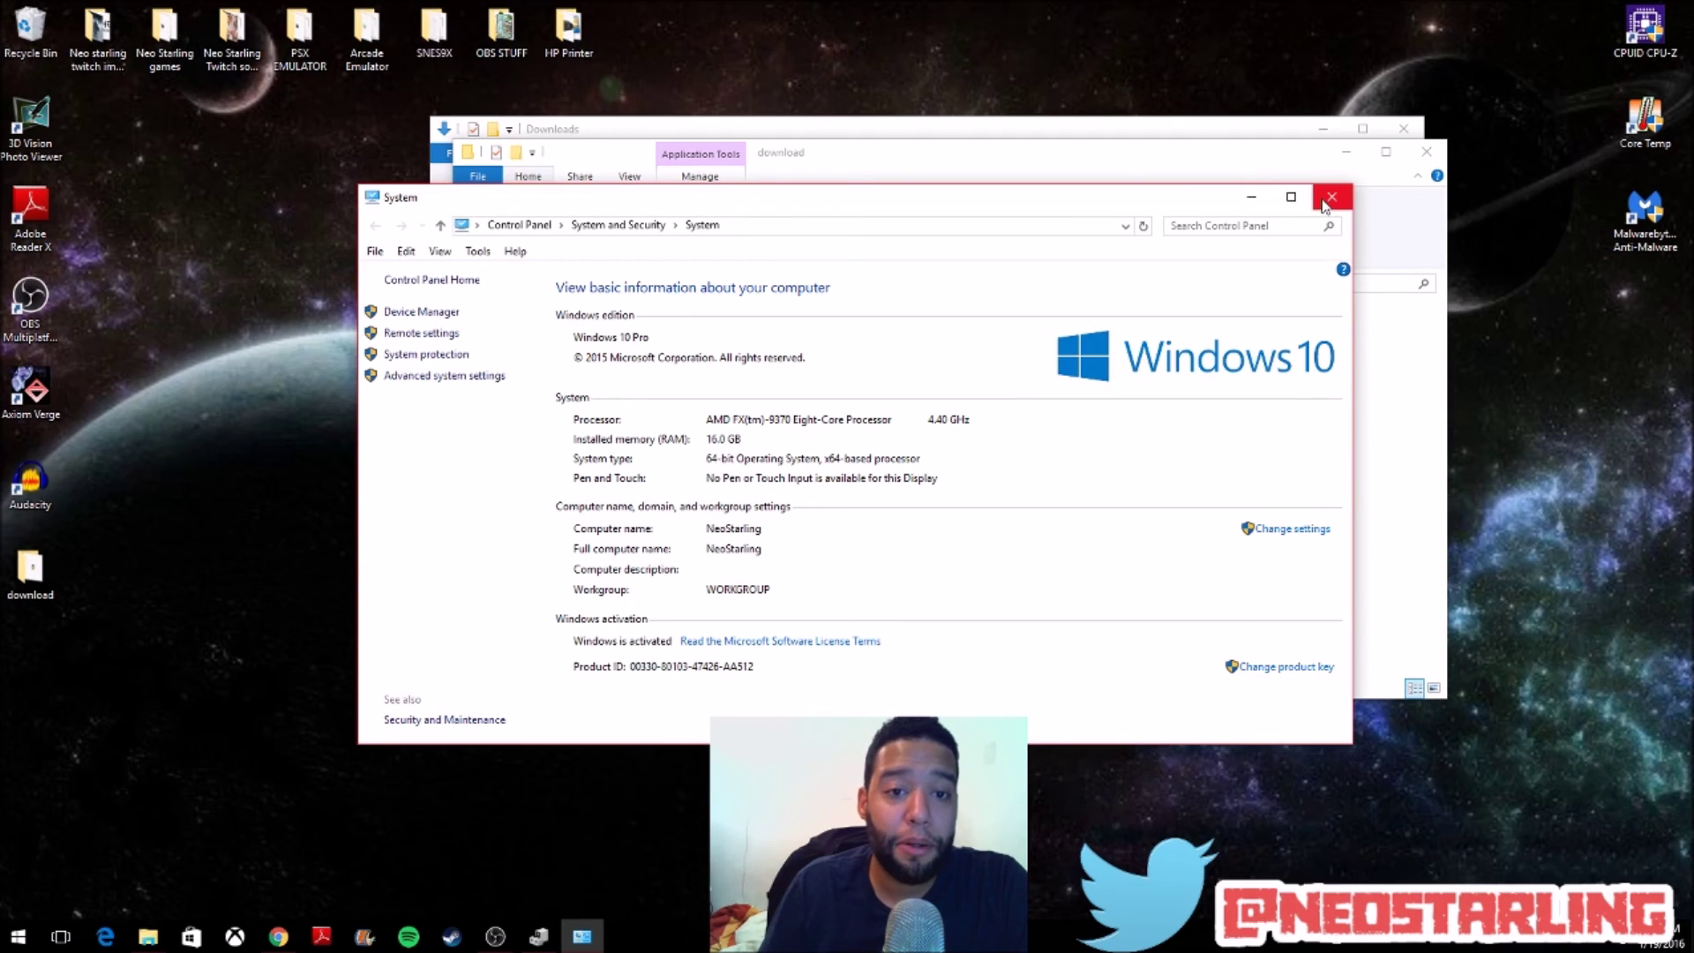
- Close the System page, the download folder window, and the Downloads window
click(1332, 198)
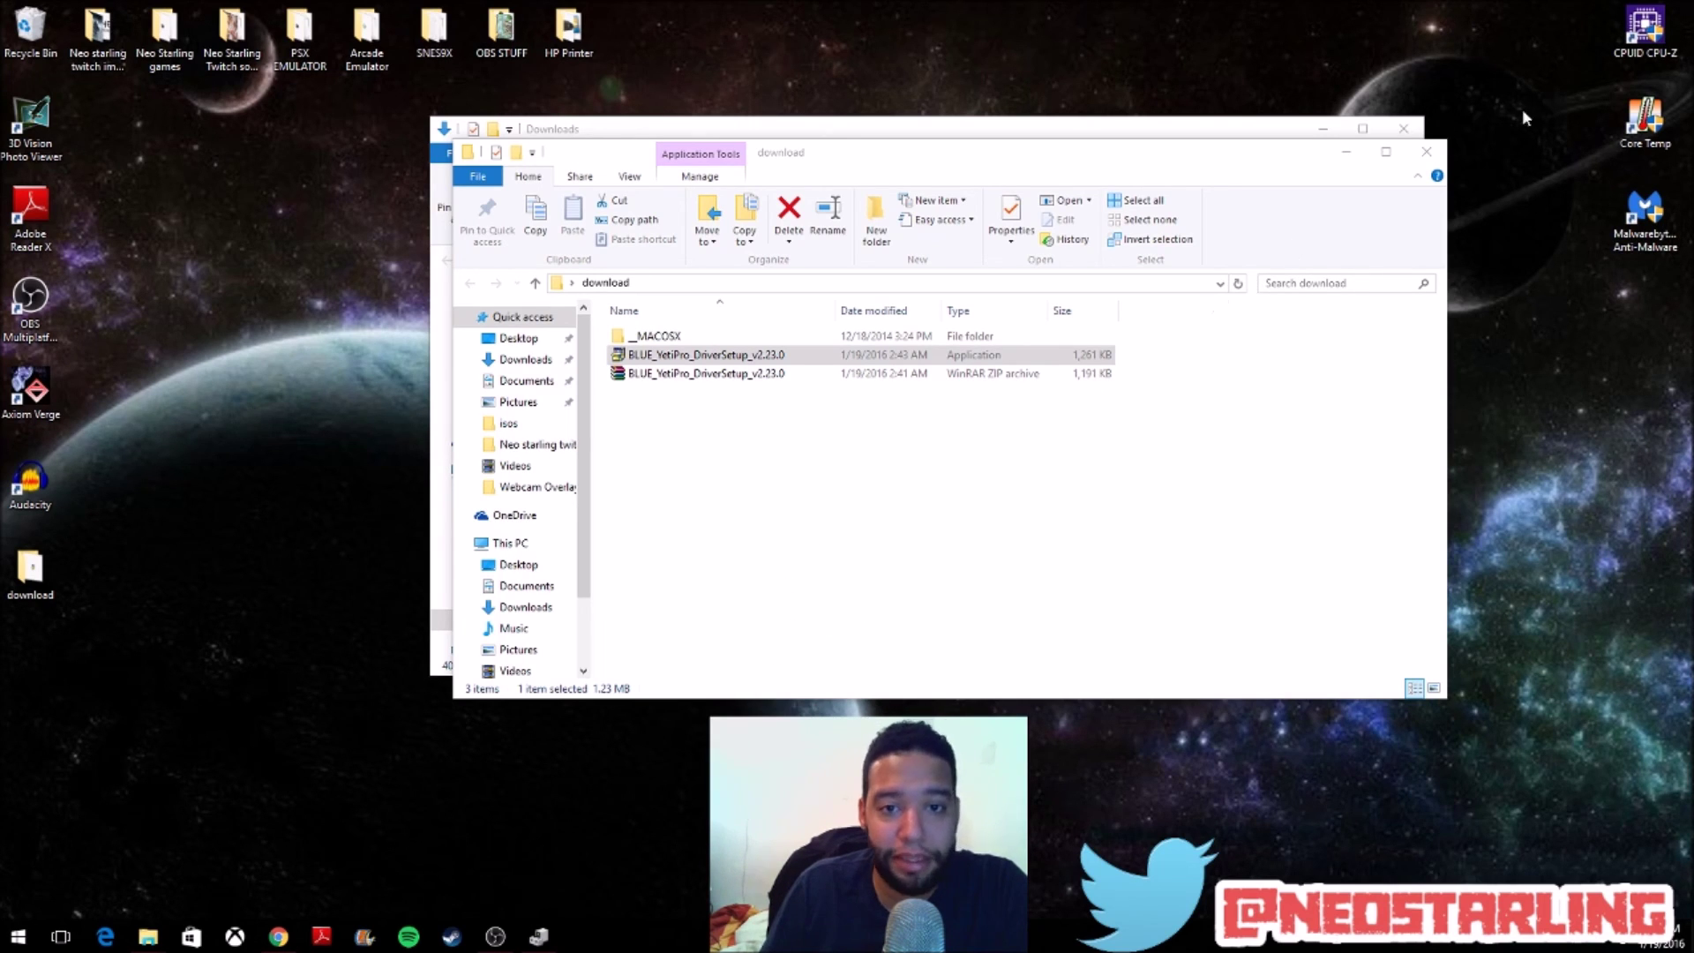
click(1438, 156)
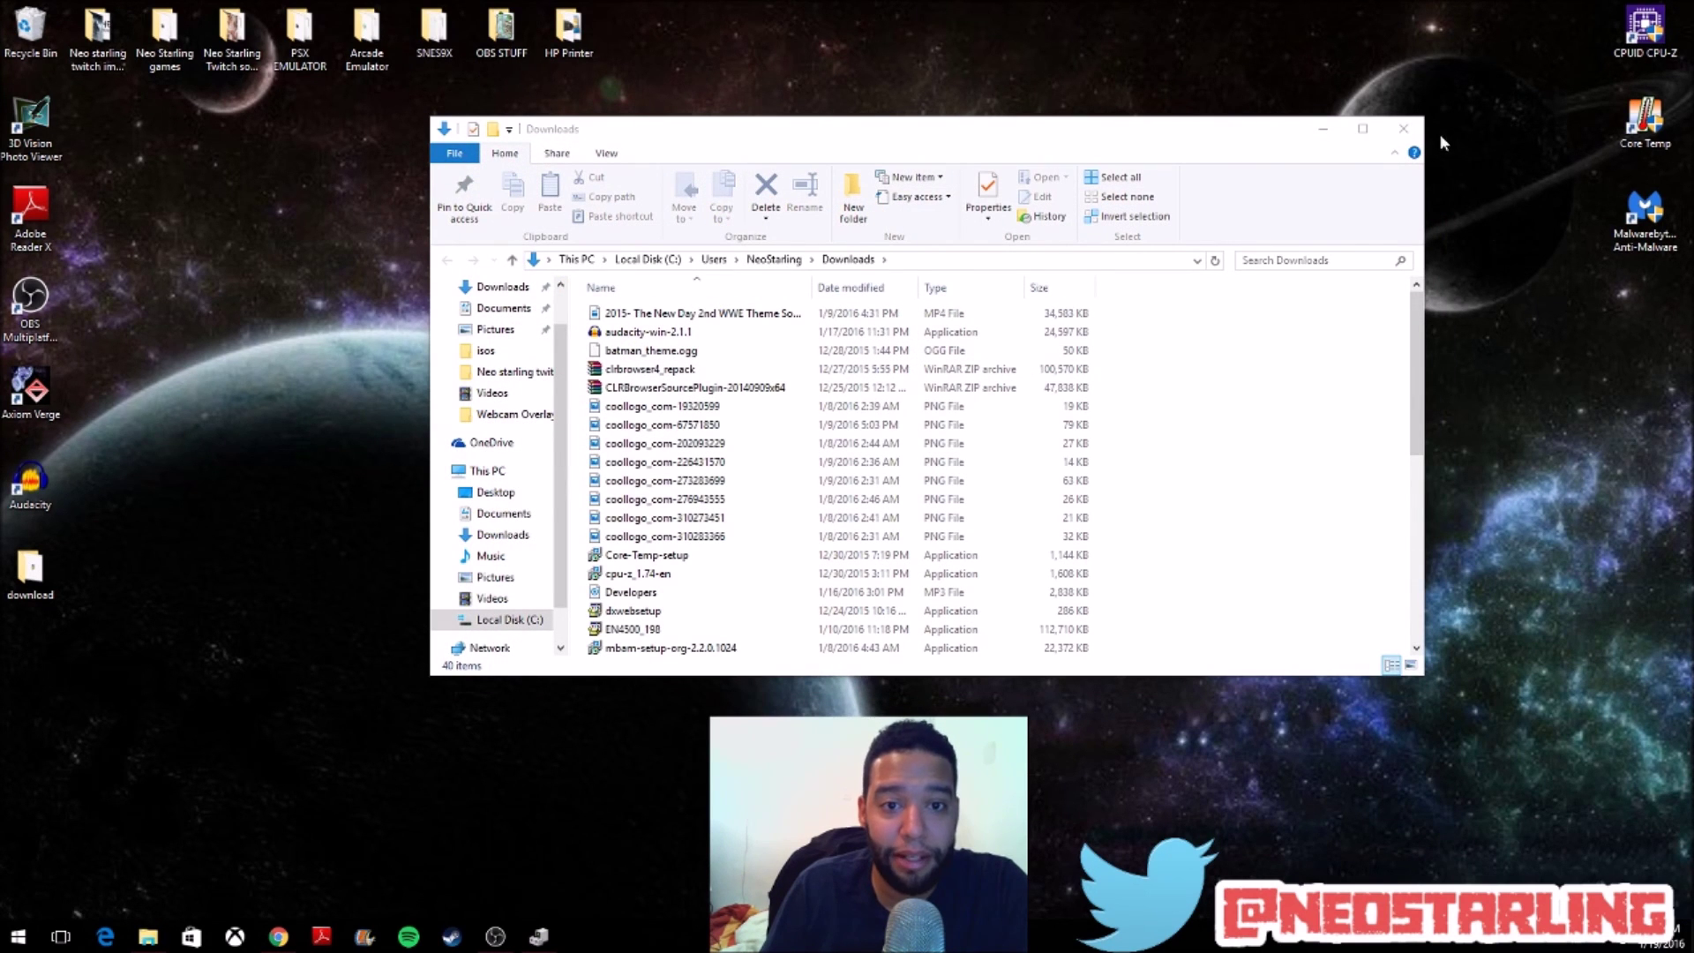
click(1404, 131)
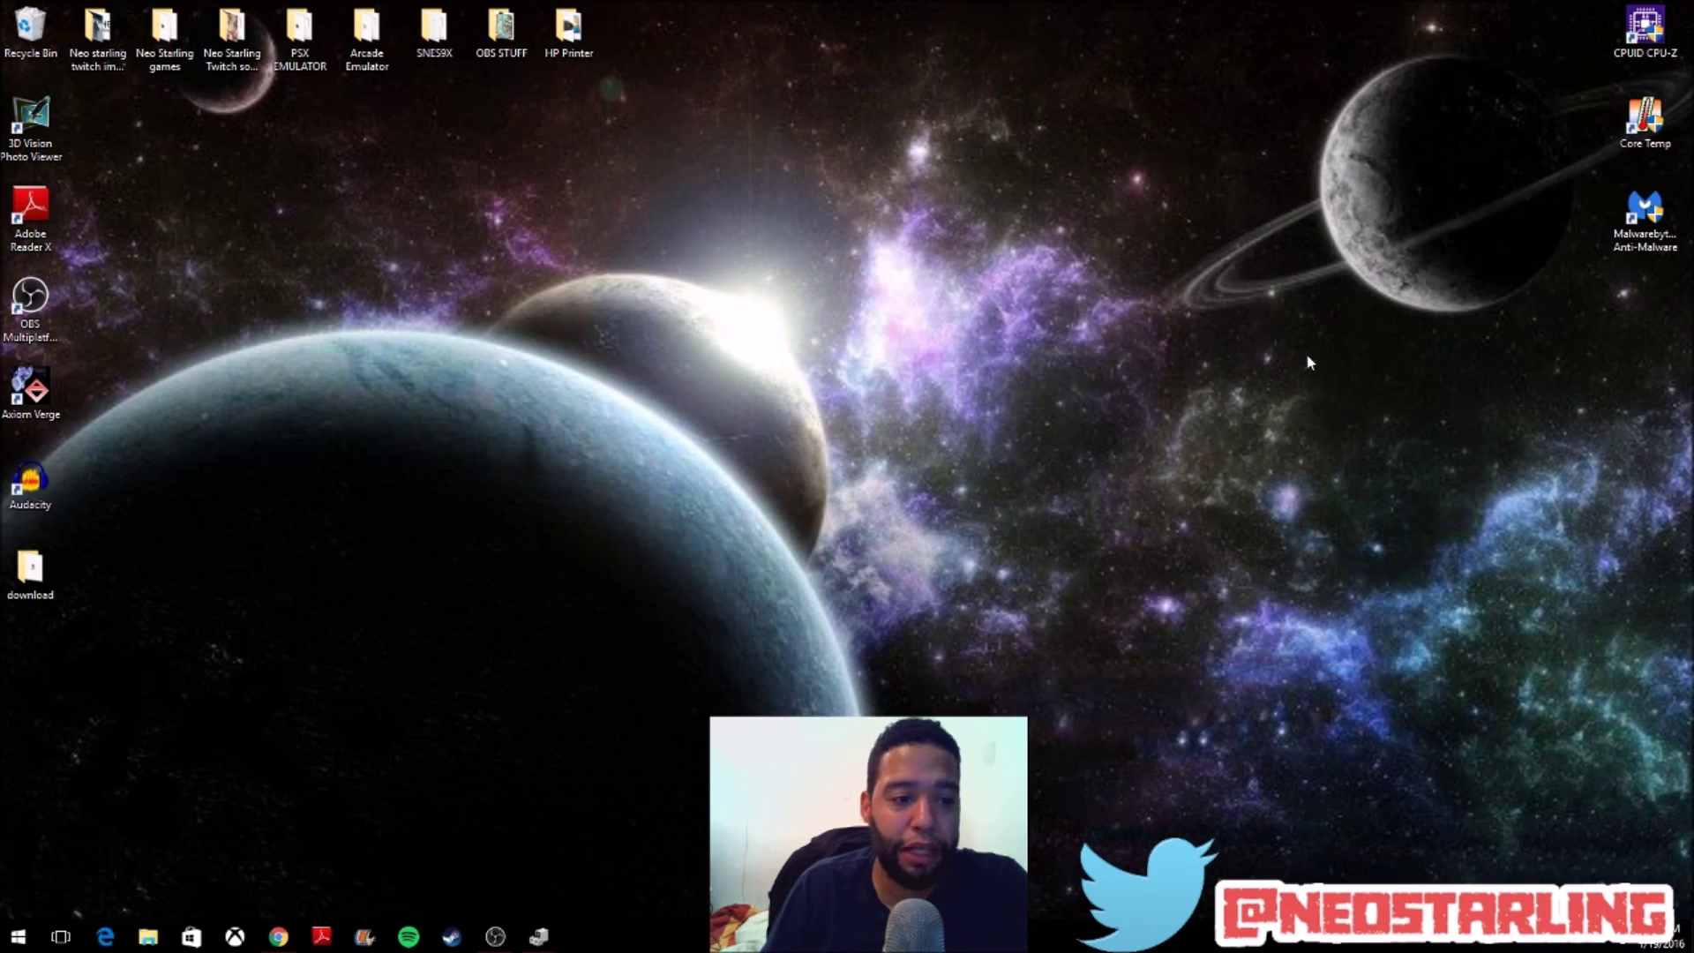